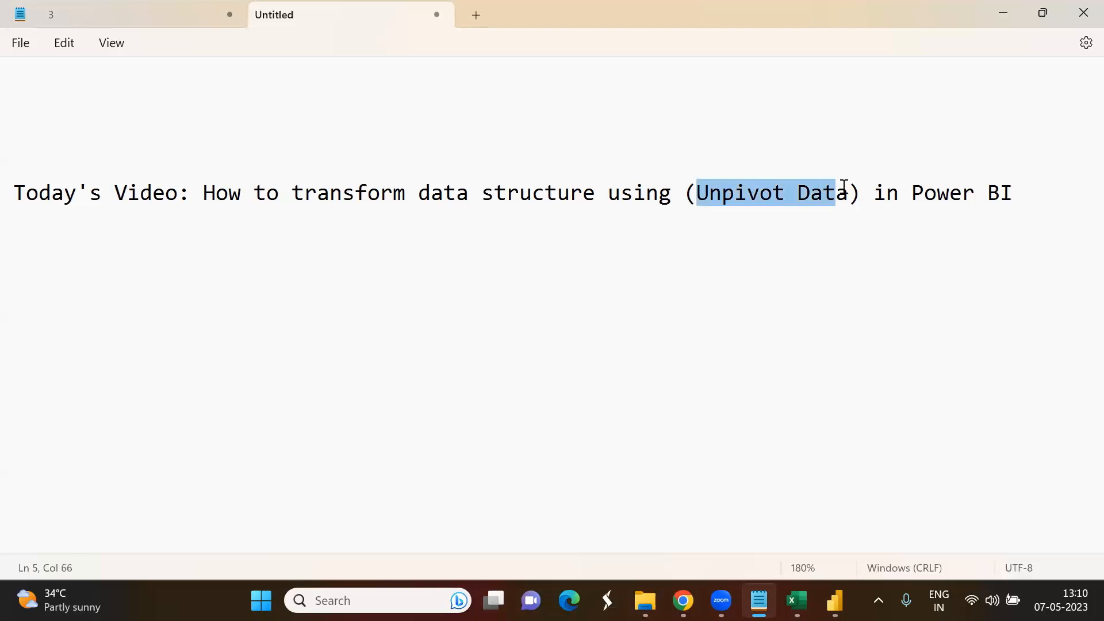
# - Switch to the Excel workbook and examine the data layouts of the Wide Table and Tall Table sheets
pyautogui.click(1025, 187)
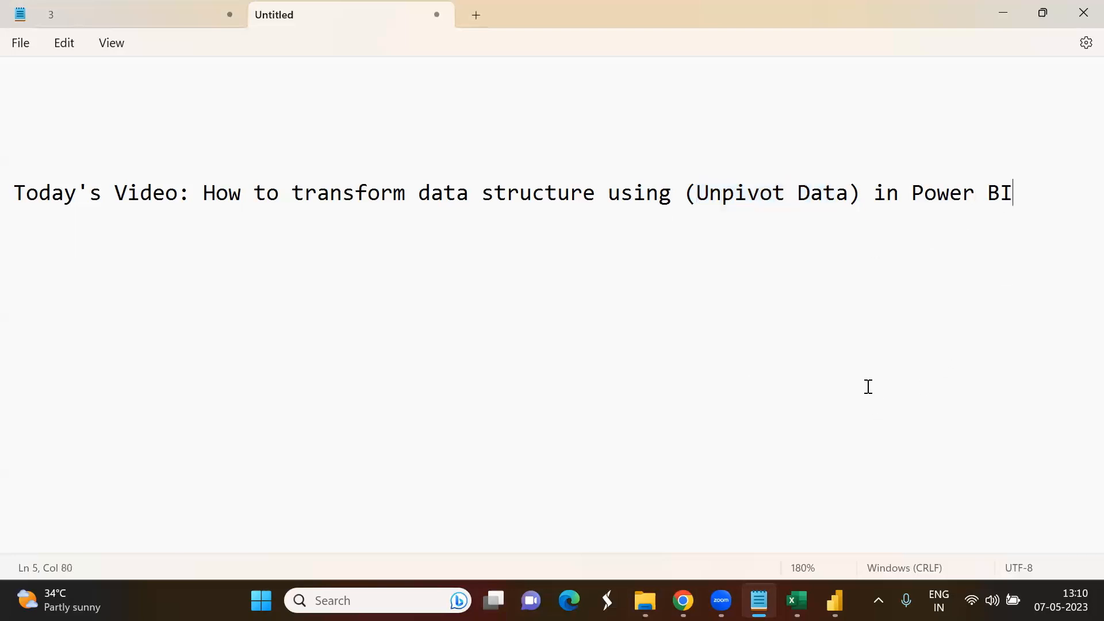
pyautogui.click(796, 600)
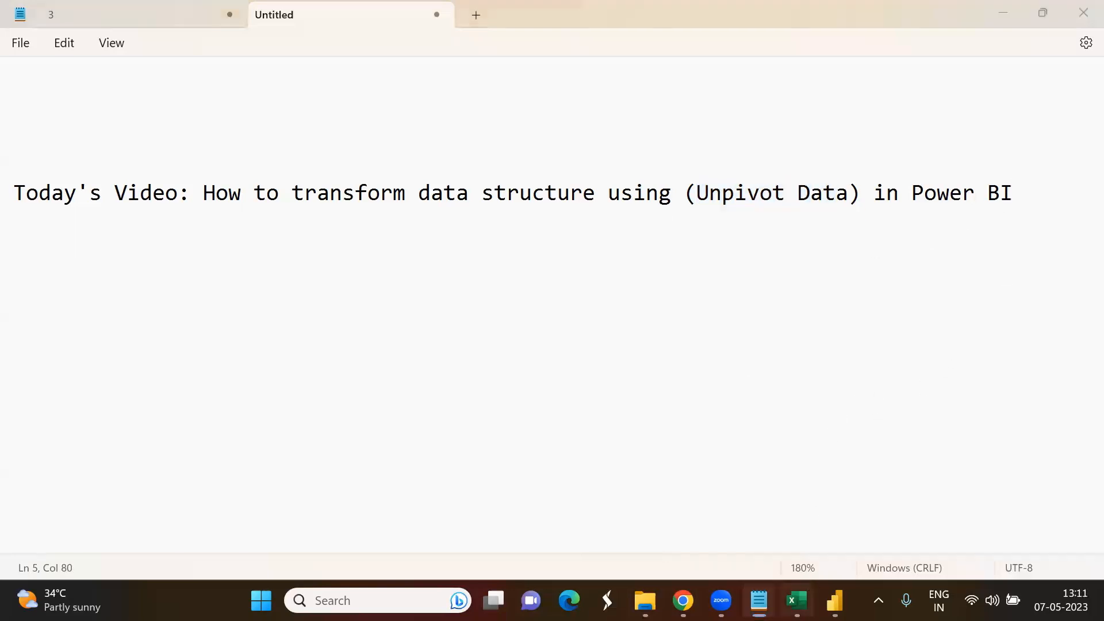
pyautogui.click(253, 398)
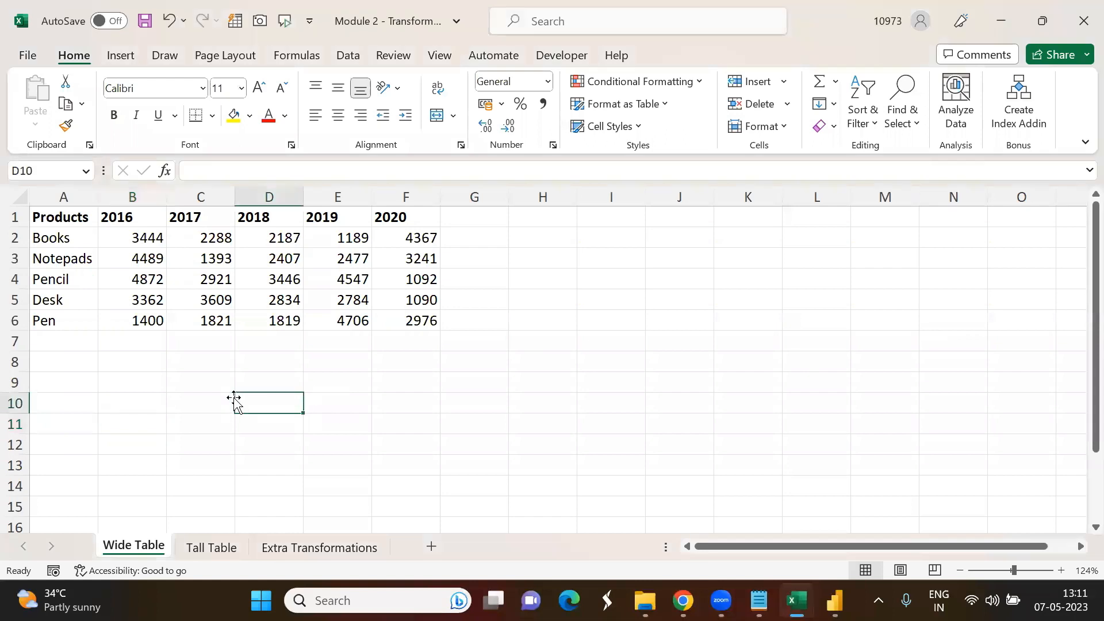
pyautogui.click(93, 361)
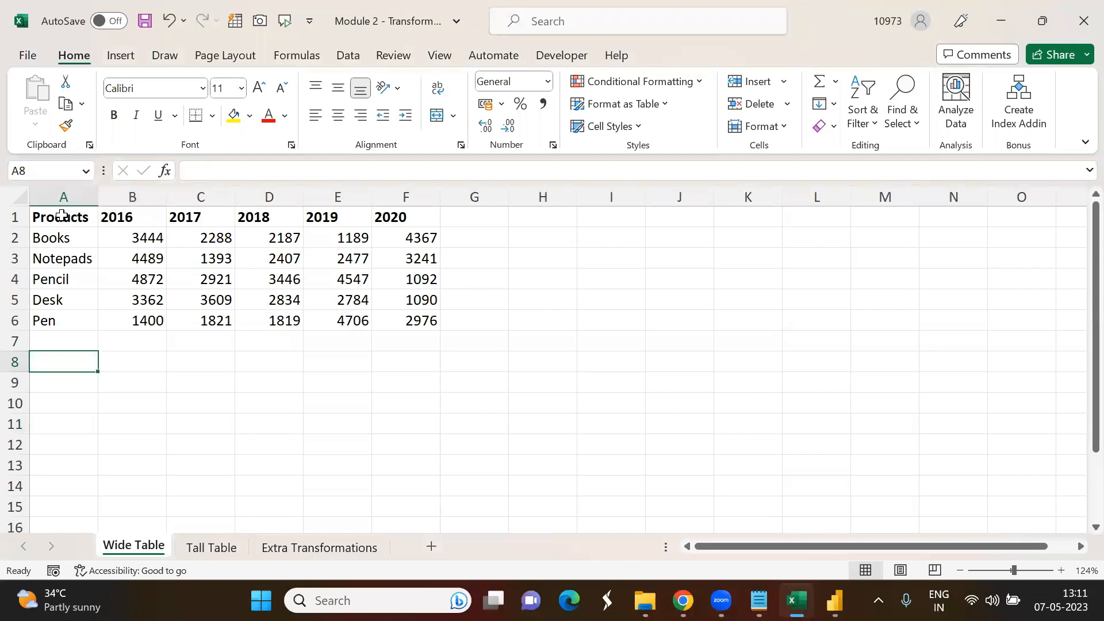
pyautogui.moveTo(62, 216); pyautogui.dragTo(406, 313)
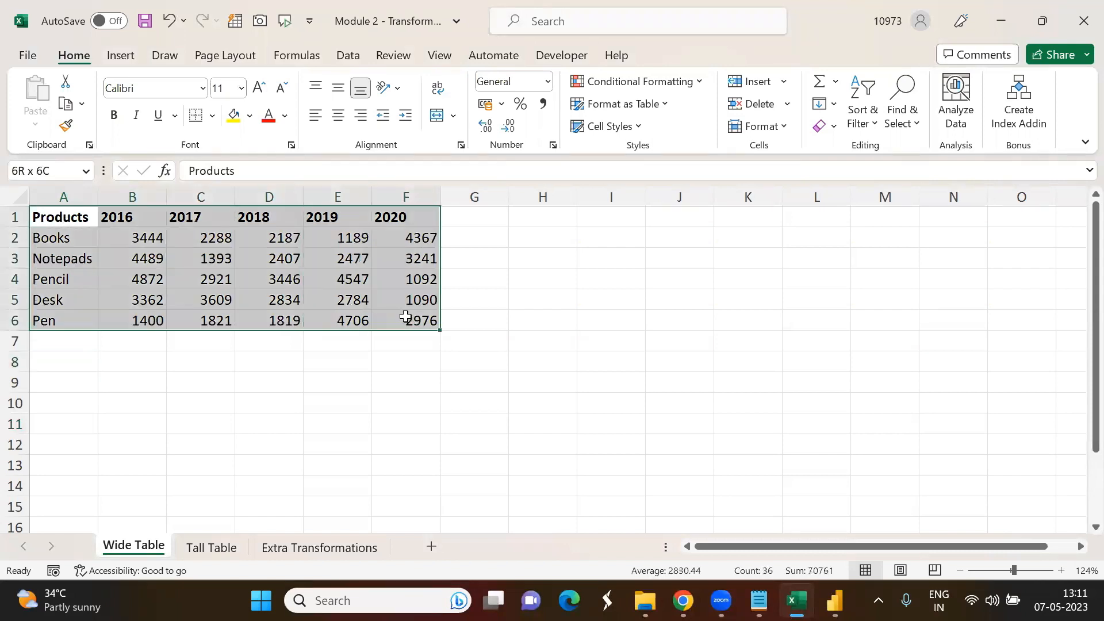
pyautogui.click(338, 382)
pyautogui.click(211, 547)
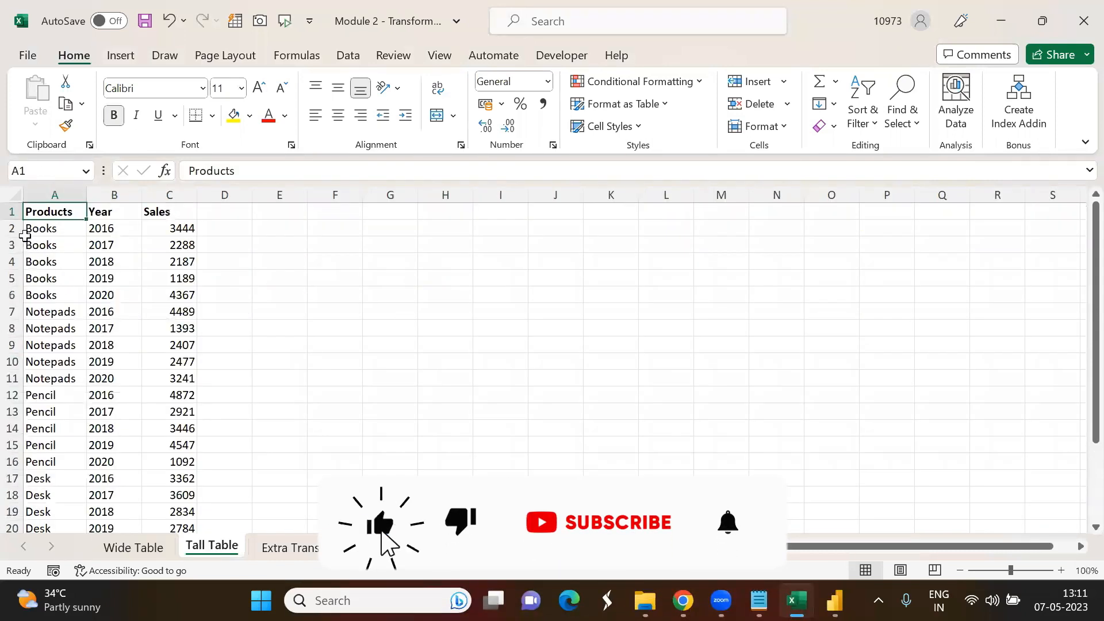
pyautogui.moveTo(48, 211); pyautogui.dragTo(170, 378)
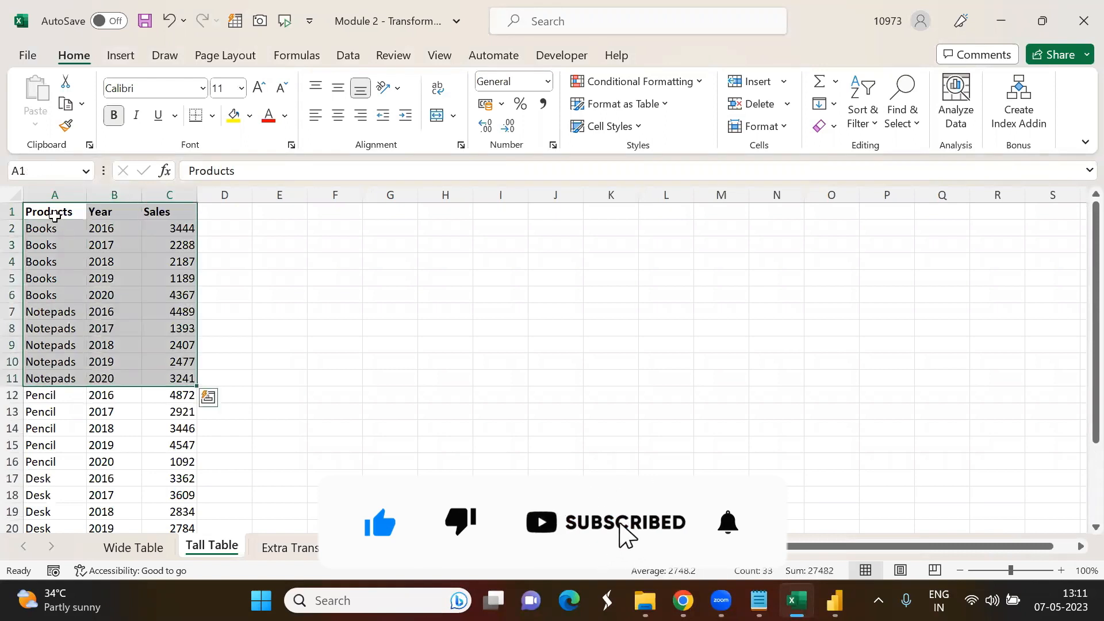
pyautogui.click(54, 215)
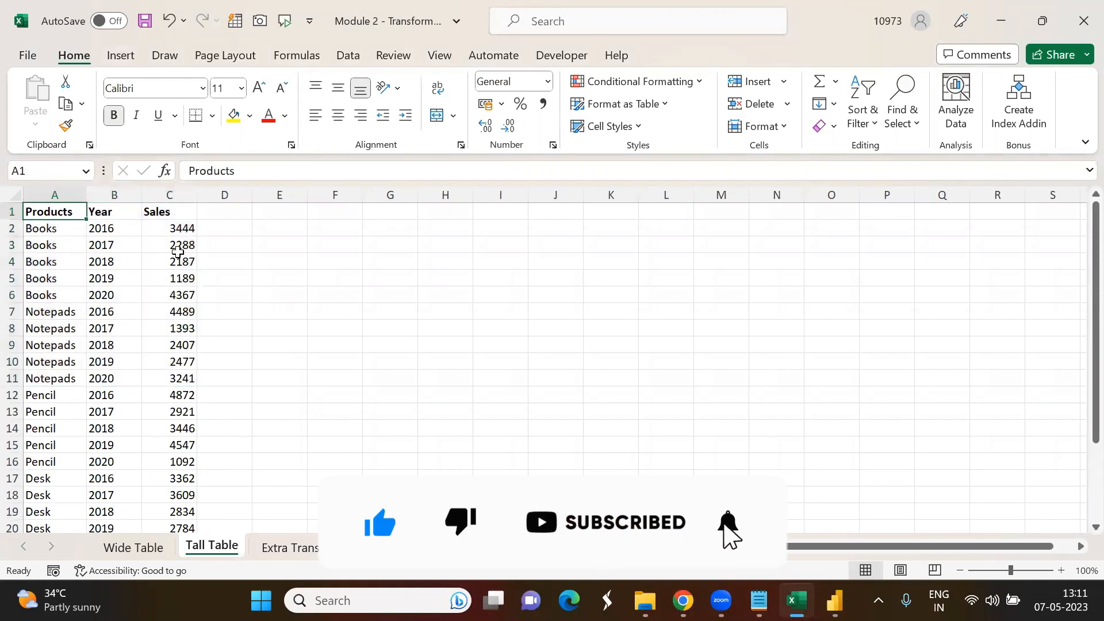
# - Compare the Wide Table's product rows with the Tall Table's Products, Year and Sales columns
pyautogui.click(152, 547)
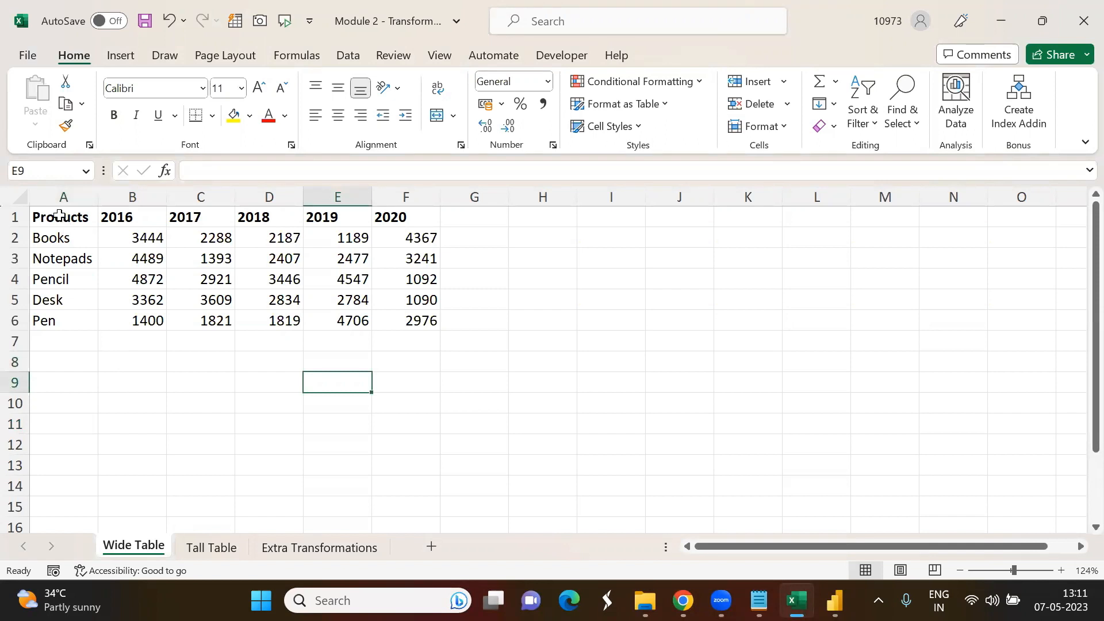
pyautogui.moveTo(59, 214); pyautogui.dragTo(424, 317)
pyautogui.click(240, 382)
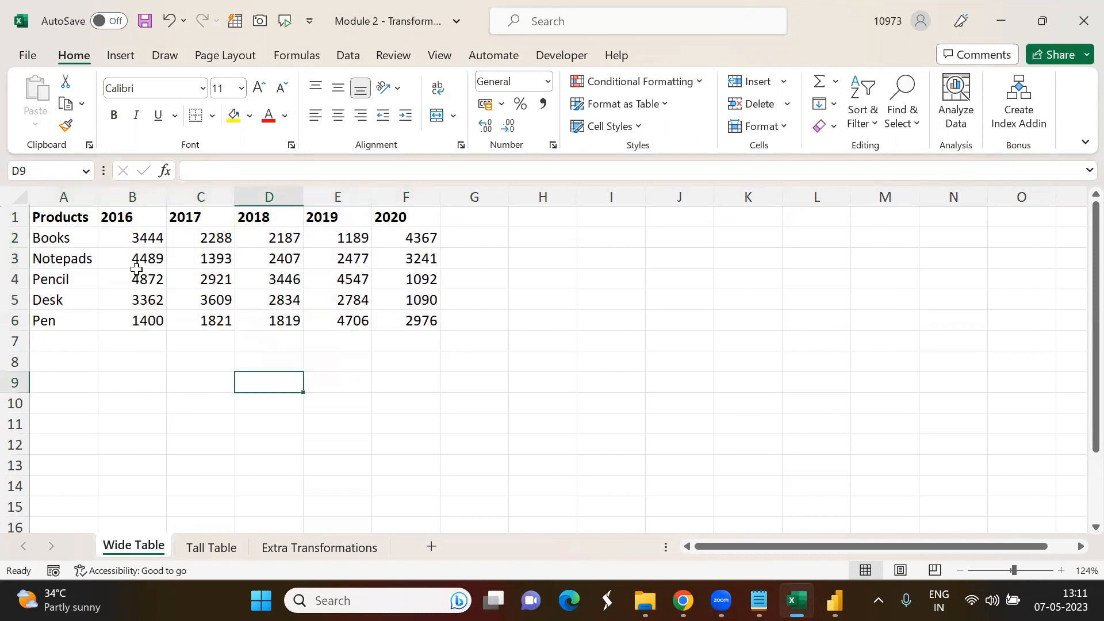
pyautogui.moveTo(87, 241); pyautogui.dragTo(472, 239)
pyautogui.moveTo(92, 282); pyautogui.dragTo(469, 303)
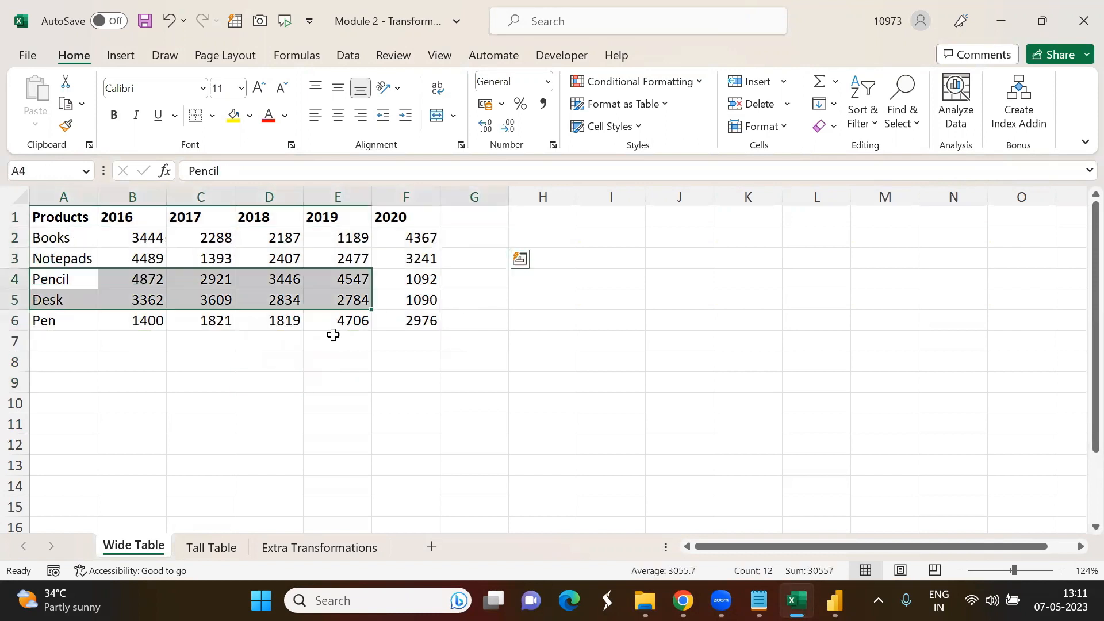
pyautogui.click(270, 410)
pyautogui.click(211, 547)
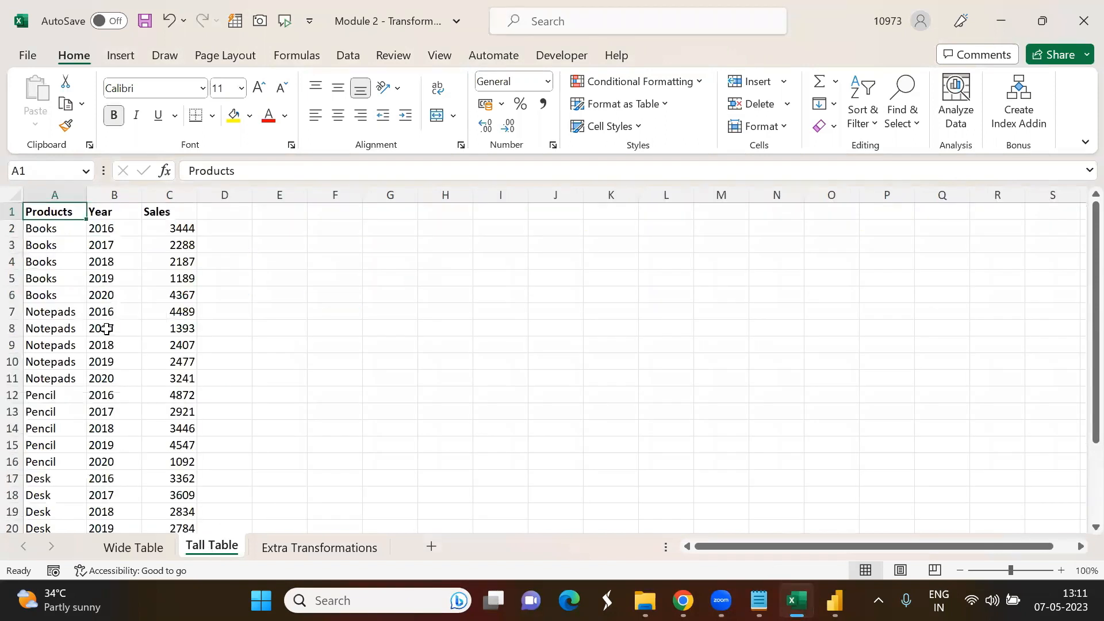
pyautogui.moveTo(57, 212); pyautogui.dragTo(57, 261)
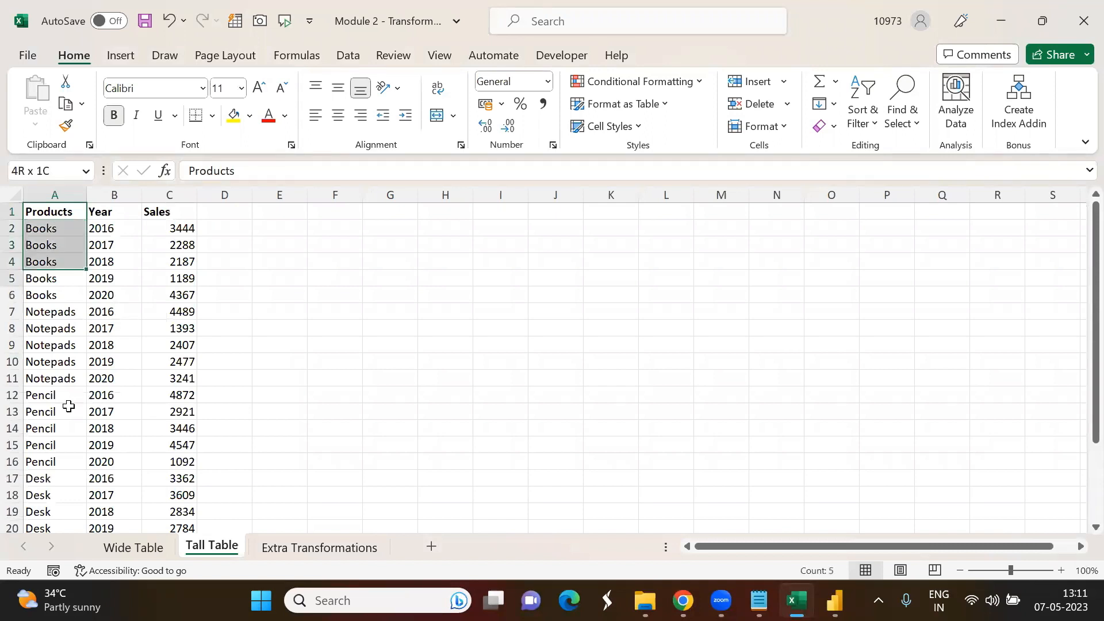
pyautogui.moveTo(69, 407); pyautogui.dragTo(69, 409)
pyautogui.moveTo(94, 211); pyautogui.dragTo(128, 429)
pyautogui.moveTo(173, 245); pyautogui.dragTo(172, 478)
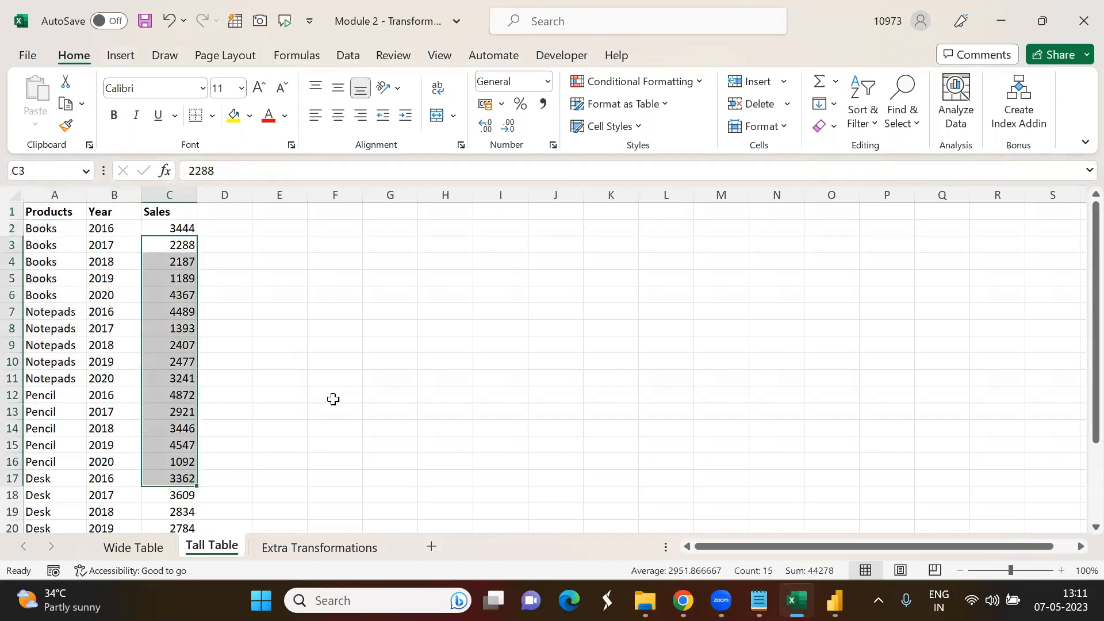
pyautogui.click(331, 400)
# - Examine the Products column, the 2016 to 2020 headers and their sales figures on the Wide Table sheet
pyautogui.click(155, 546)
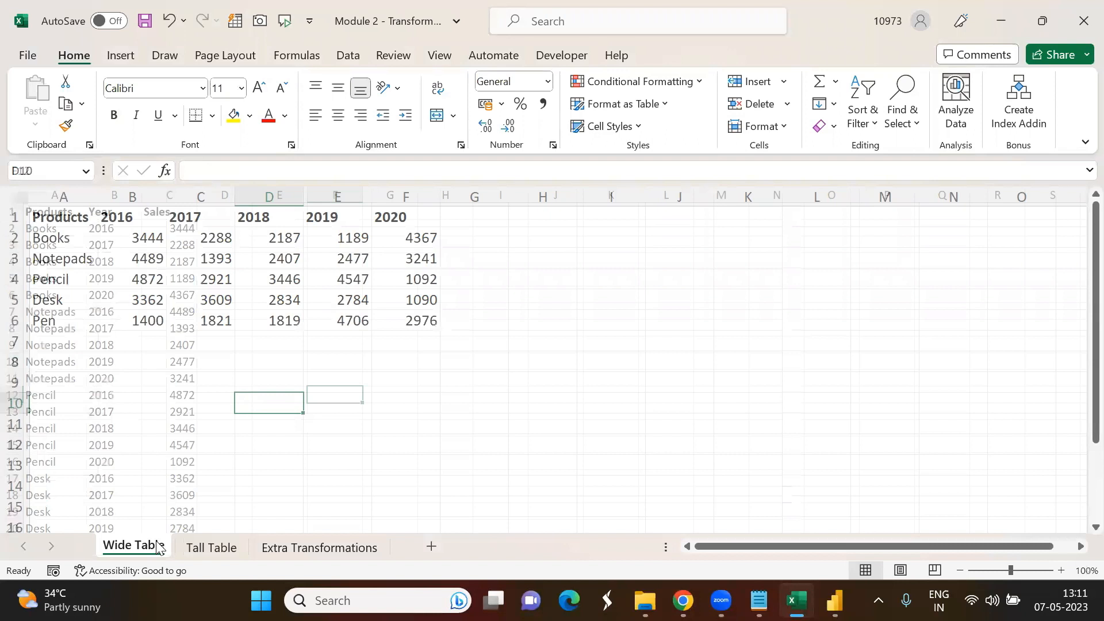
pyautogui.click(61, 213)
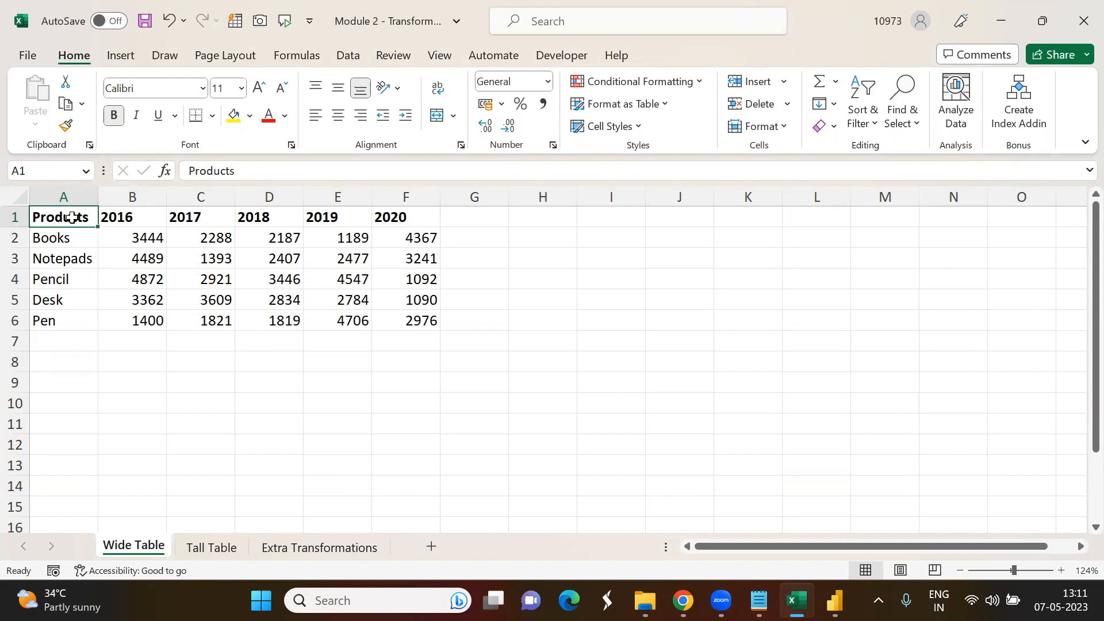
pyautogui.moveTo(71, 217); pyautogui.dragTo(406, 217)
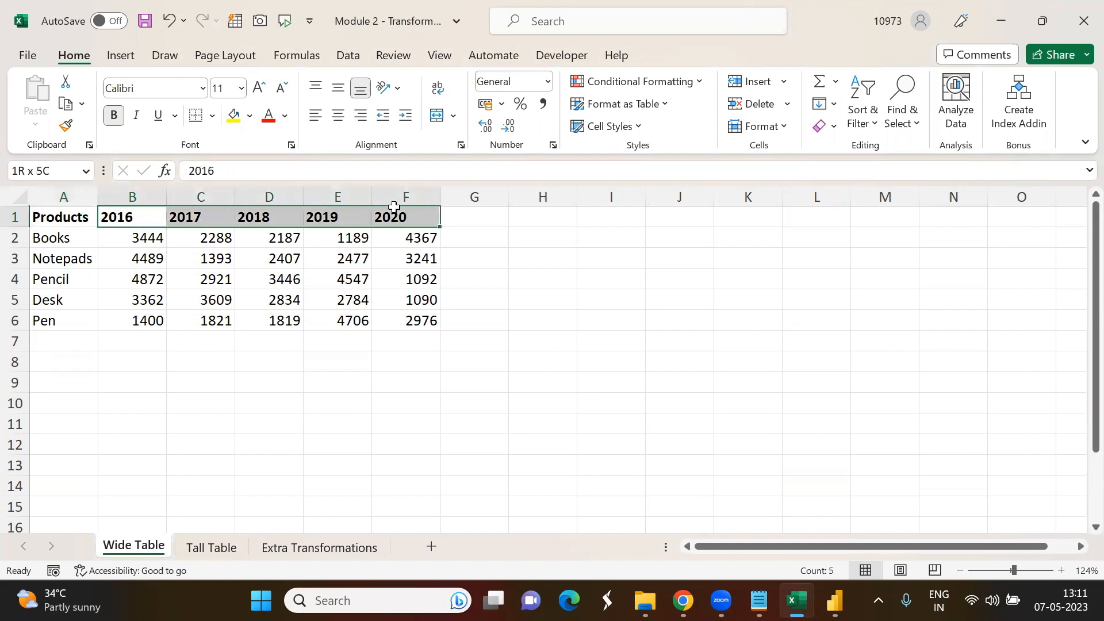
pyautogui.moveTo(132, 240); pyautogui.dragTo(384, 330)
pyautogui.click(242, 387)
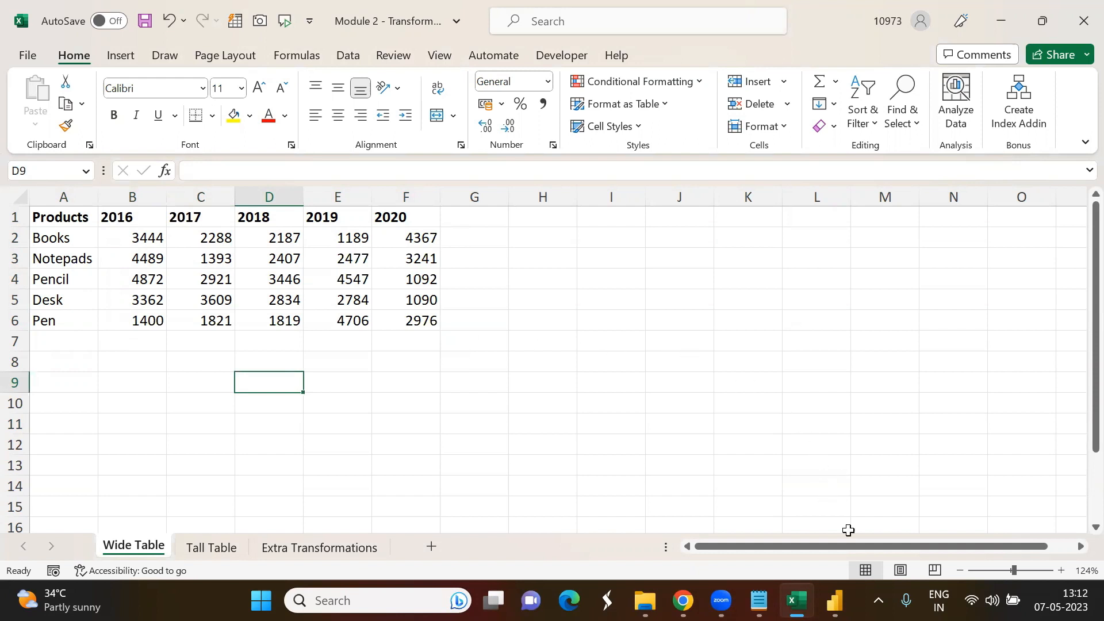
# - Switch to Power BI Desktop and load the Wide Table sheet from the Module 2 - Transform Data workbook in Downloads
pyautogui.click(835, 601)
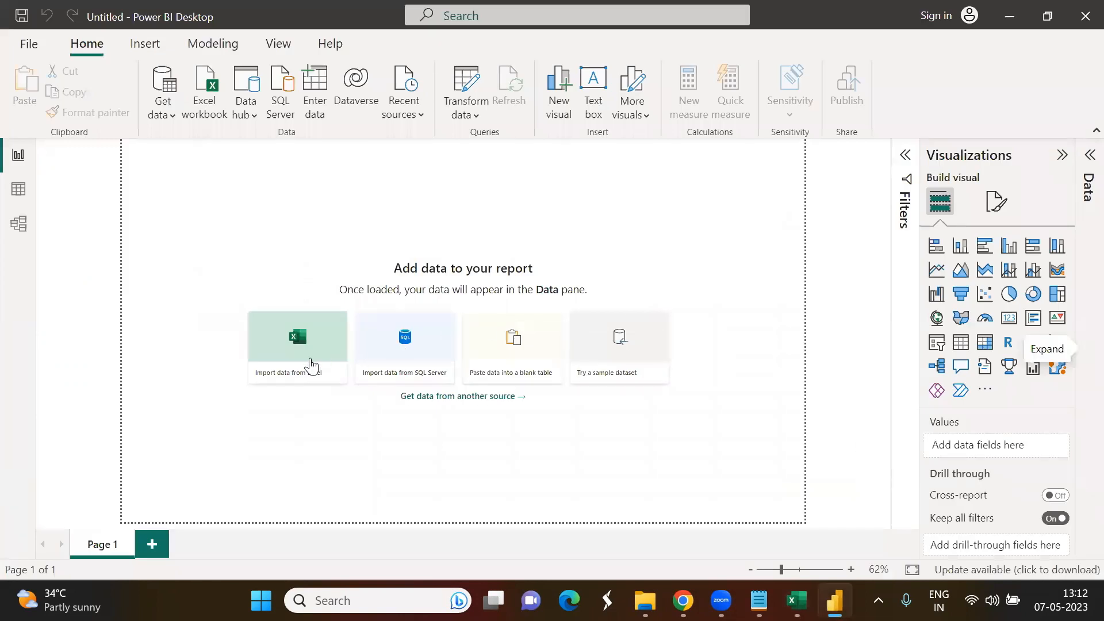
pyautogui.click(274, 348)
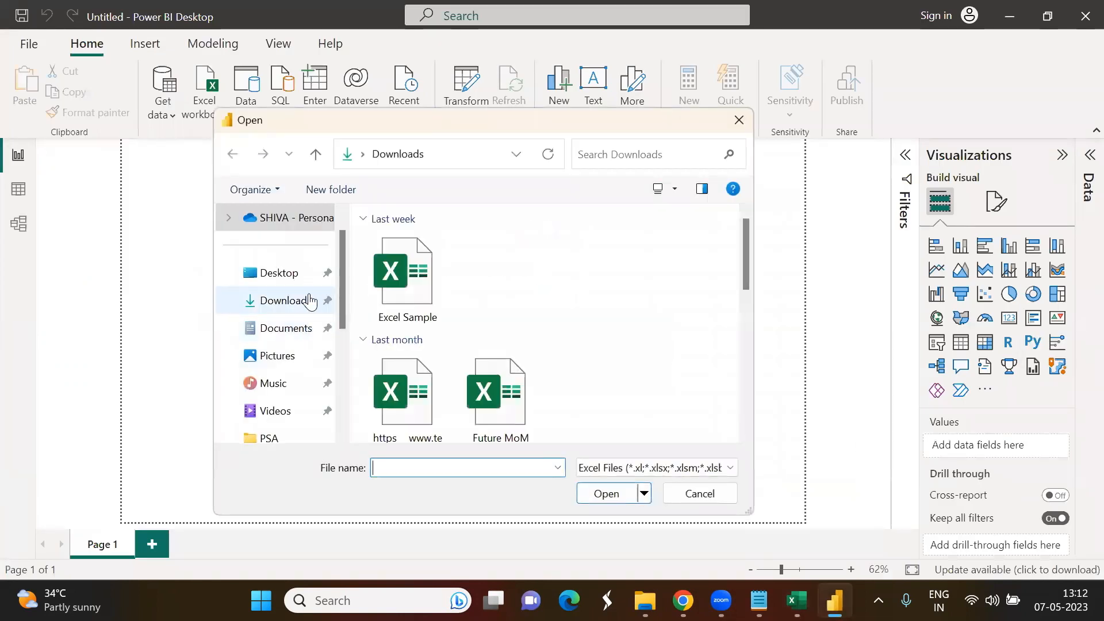
pyautogui.click(266, 300)
pyautogui.click(436, 257)
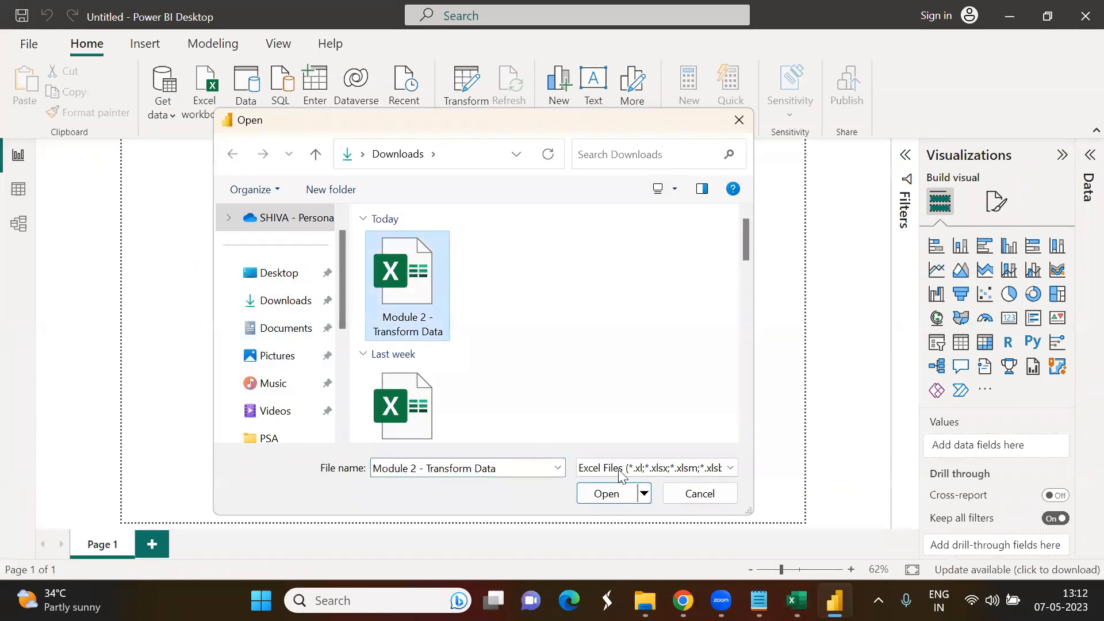
pyautogui.click(628, 493)
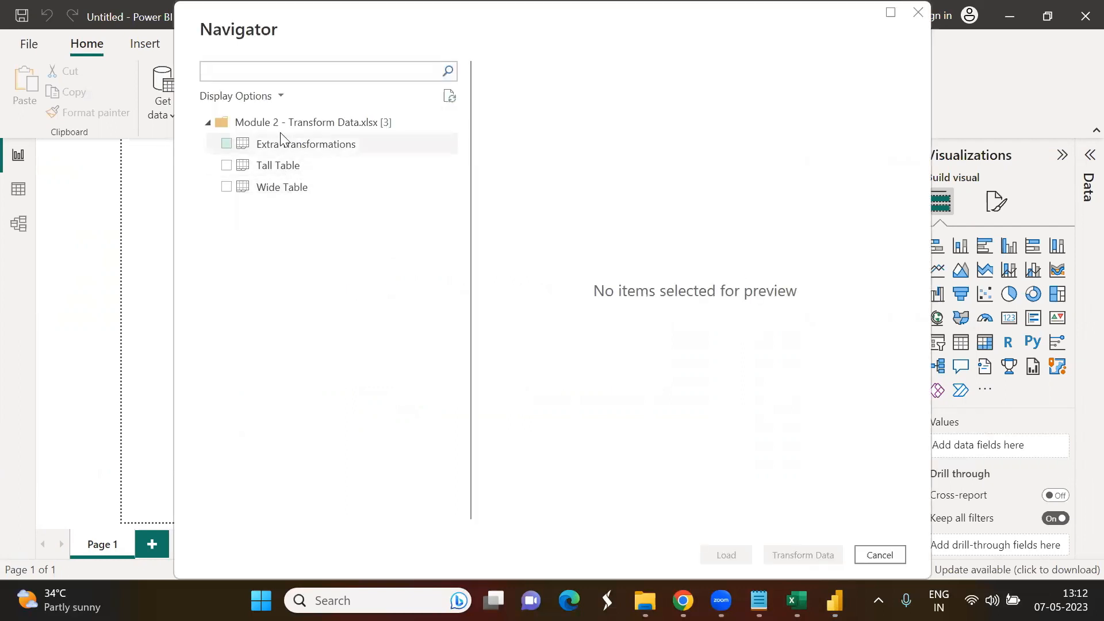
pyautogui.click(227, 187)
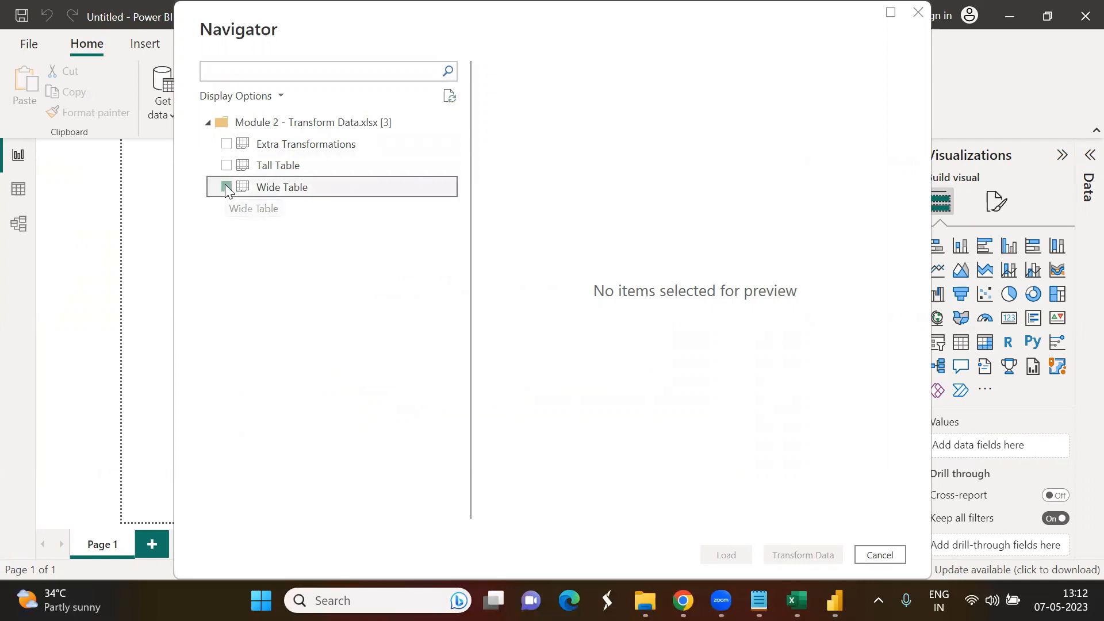
pyautogui.click(723, 552)
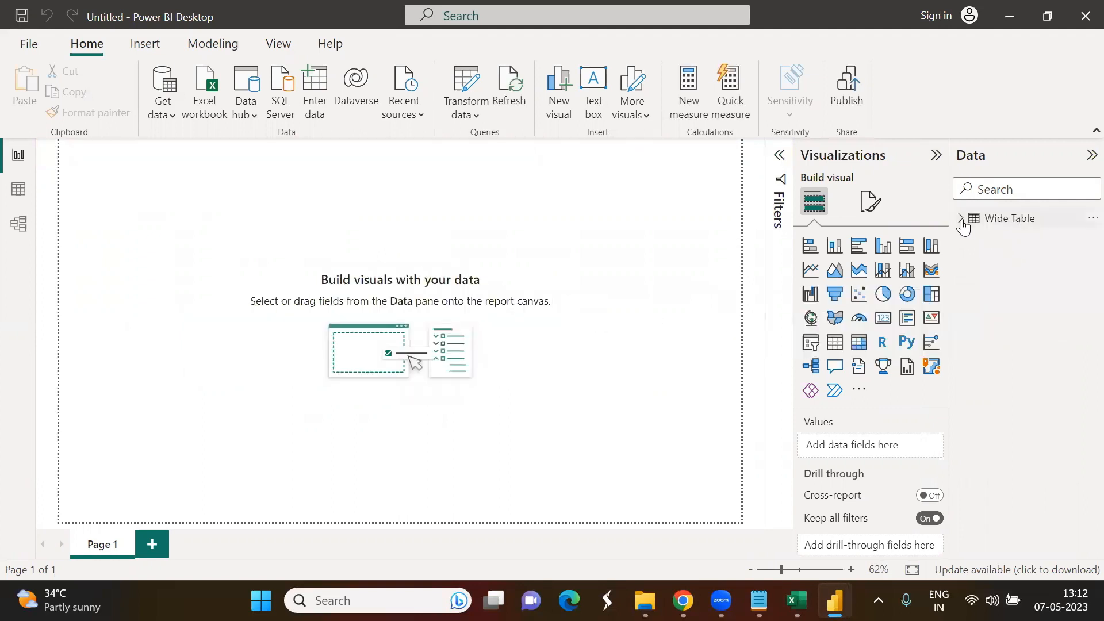
# - Try a table visual with Column2 and Column3 of the Wide Table, and delete it from the report page
pyautogui.click(961, 220)
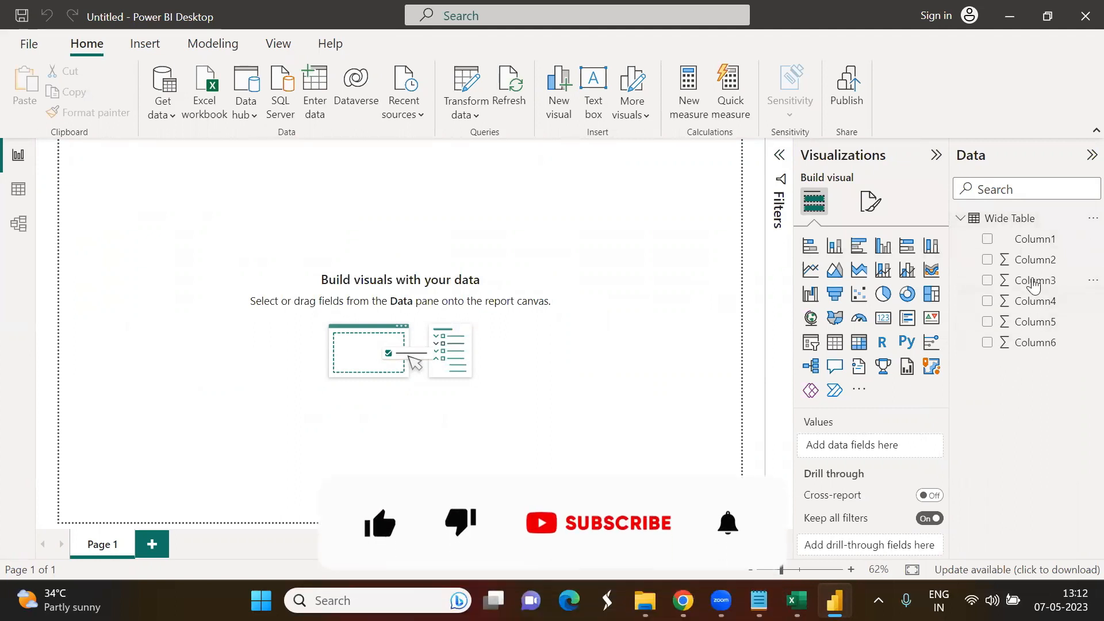
pyautogui.moveTo(1035, 259); pyautogui.dragTo(880, 457)
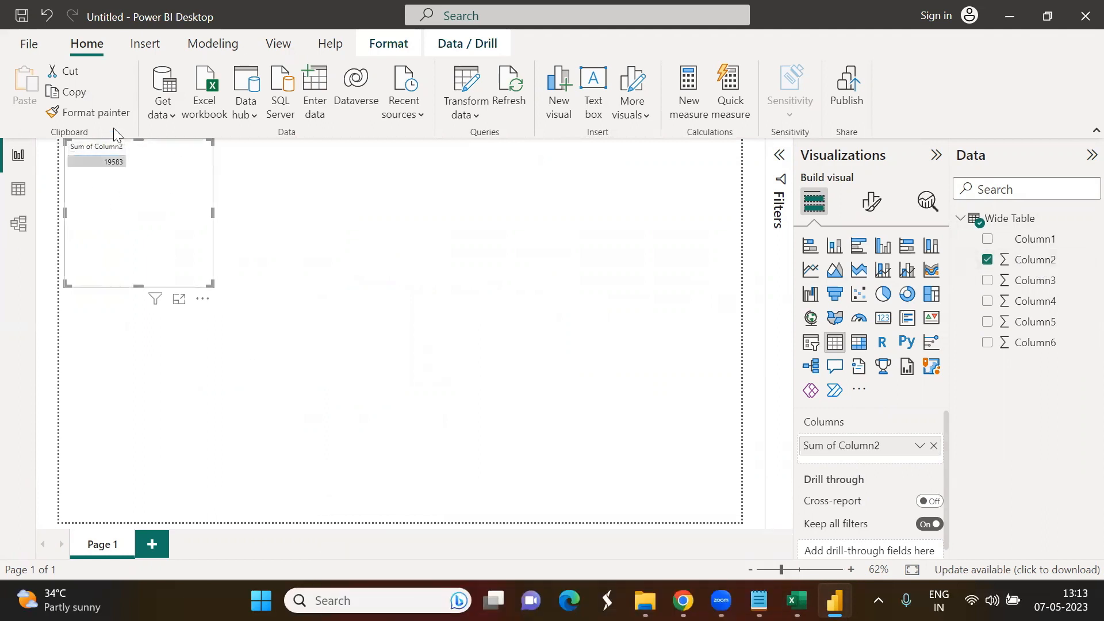
pyautogui.moveTo(1033, 293); pyautogui.dragTo(868, 454)
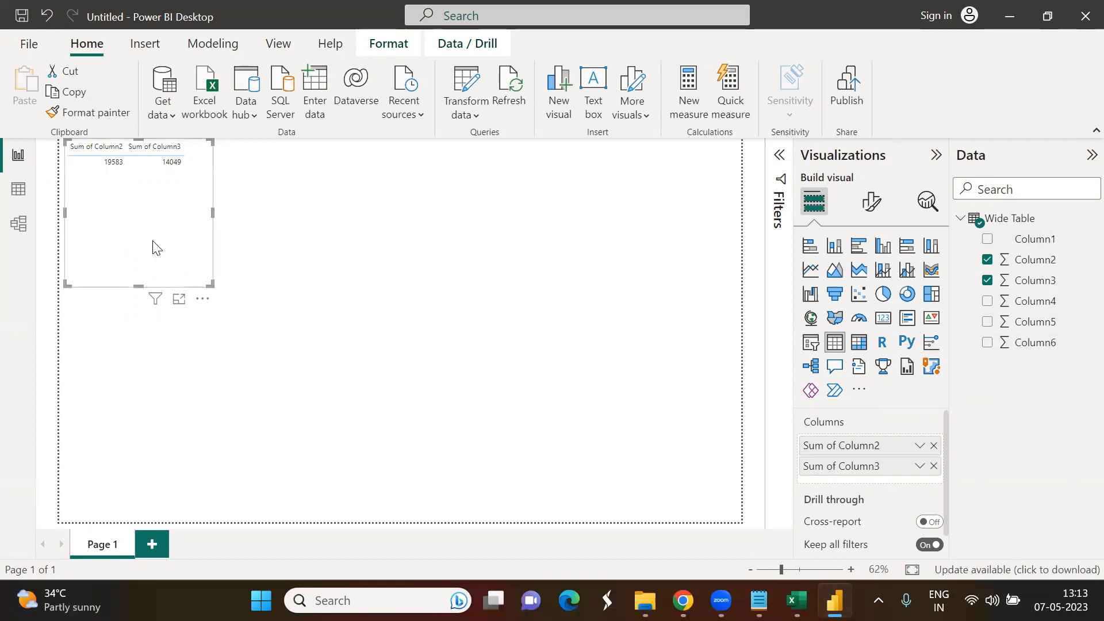
pyautogui.press('Delete')
# - Switch to Excel and review the Wide Table structure against the Tall Table structure
pyautogui.click(796, 601)
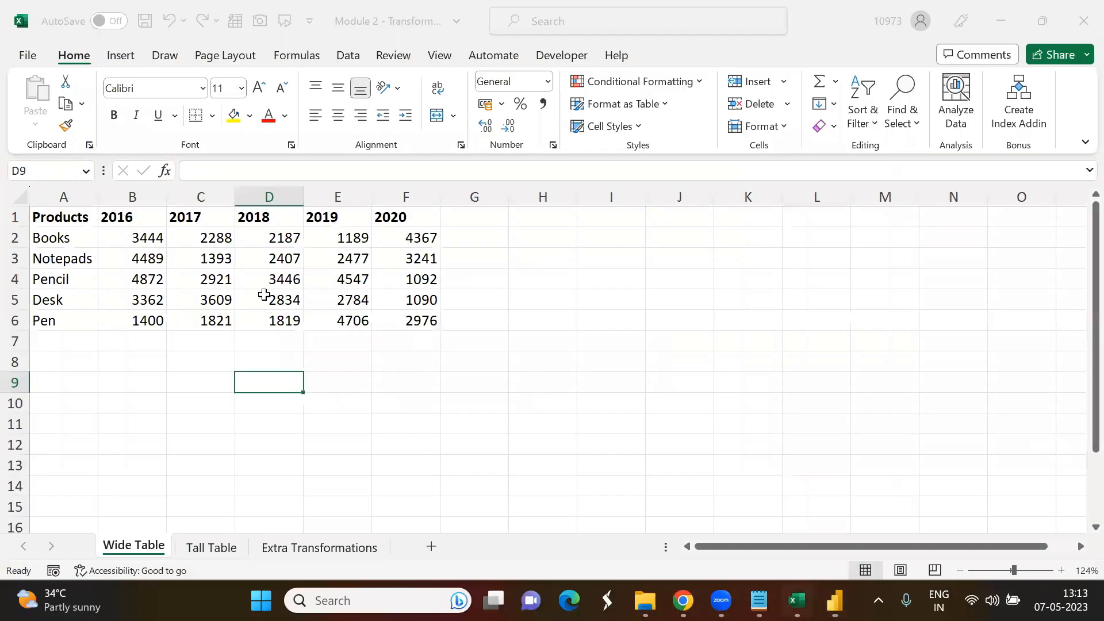
pyautogui.click(95, 377)
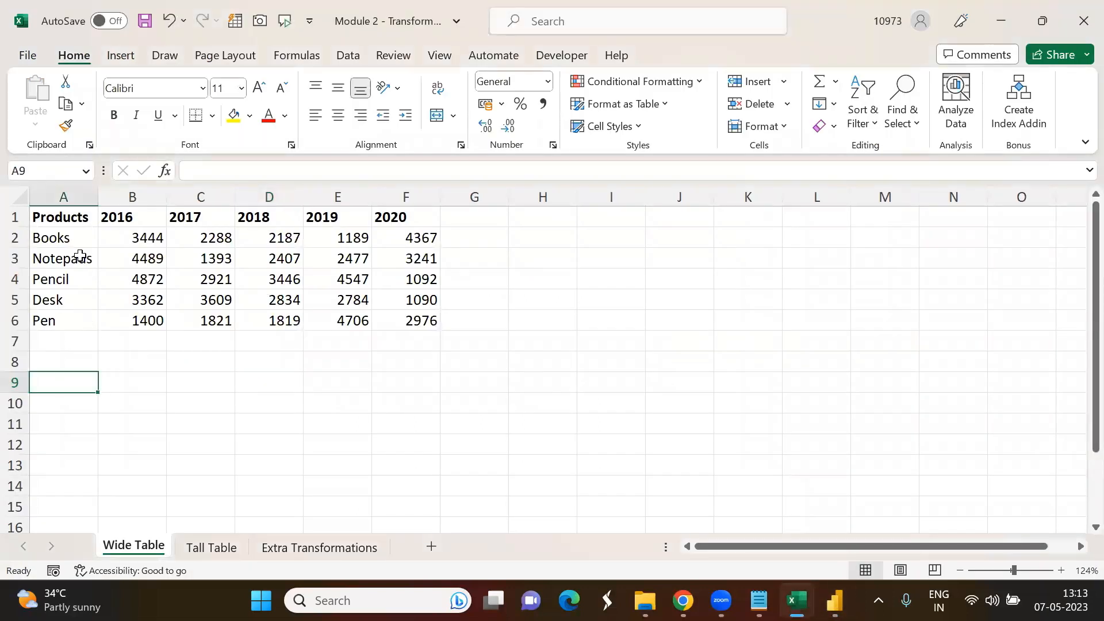
pyautogui.click(154, 363)
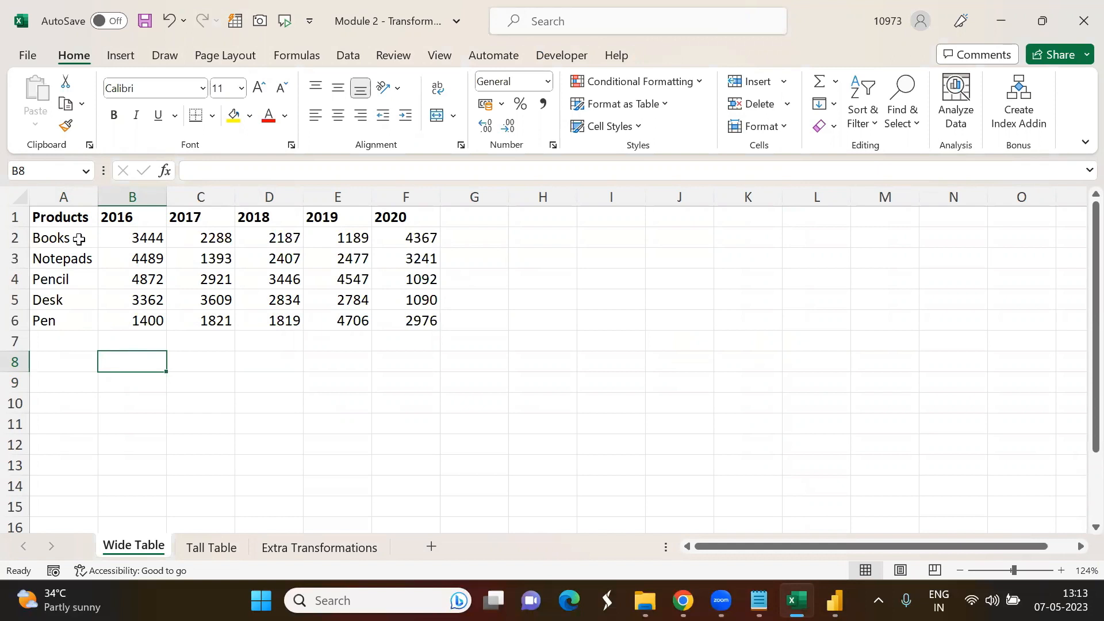
pyautogui.click(69, 212)
pyautogui.hotkey('ctrl', 'pagedown')
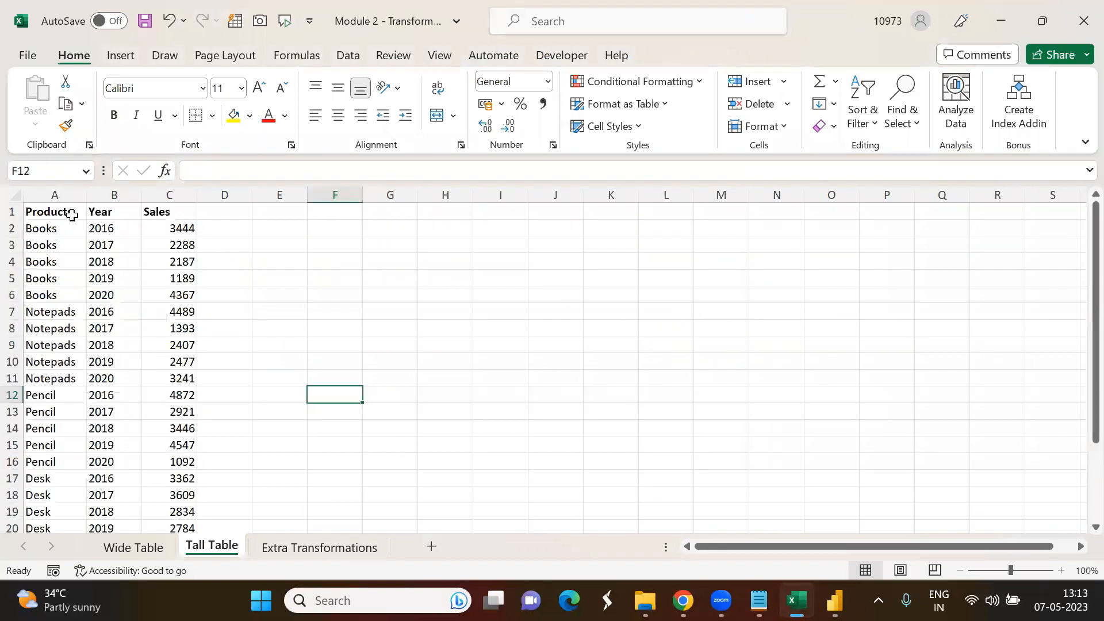
pyautogui.moveTo(62, 212); pyautogui.dragTo(165, 457)
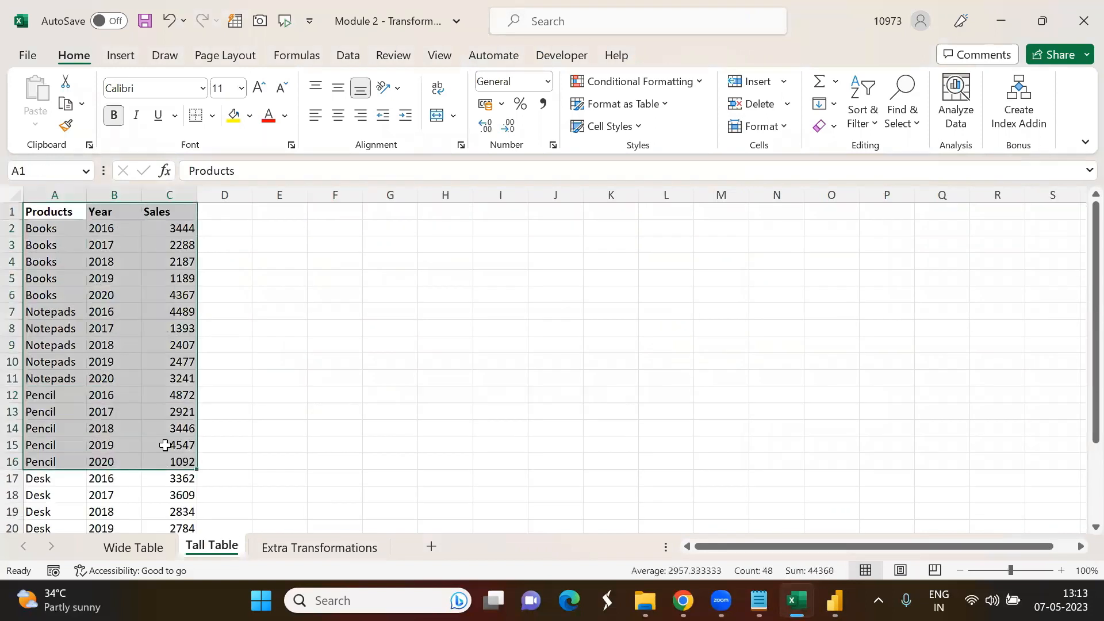
pyautogui.click(58, 212)
pyautogui.click(146, 547)
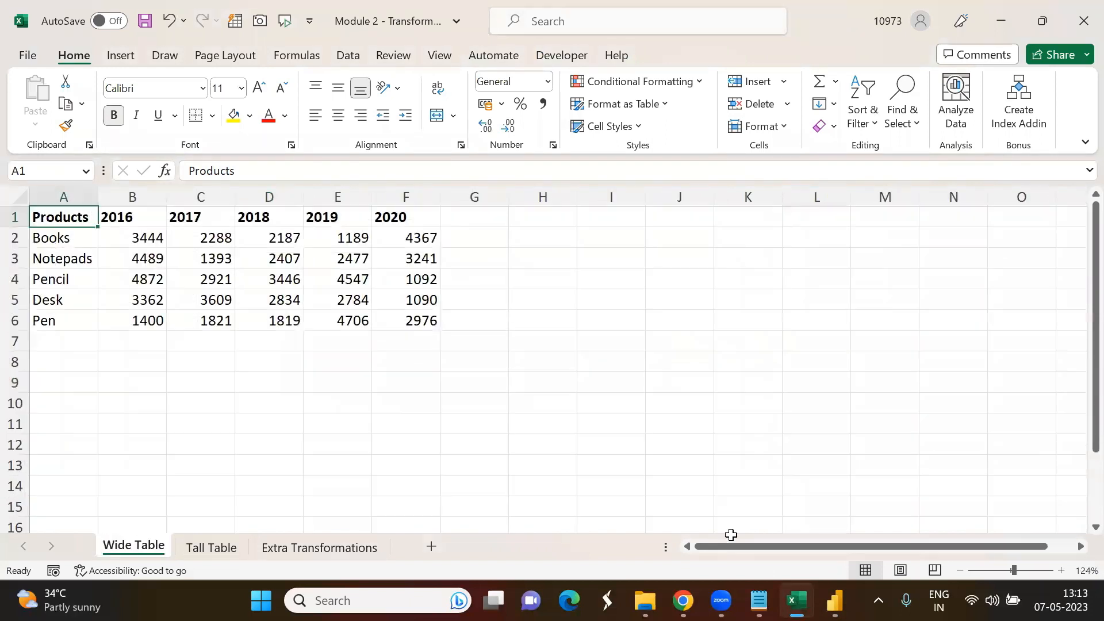
# - Switch to Power BI Desktop and open the Wide Table sheet of the Module 2 - Transform Data workbook in Power Query Editor for transformation
pyautogui.hotkey('alt', 'Tab')
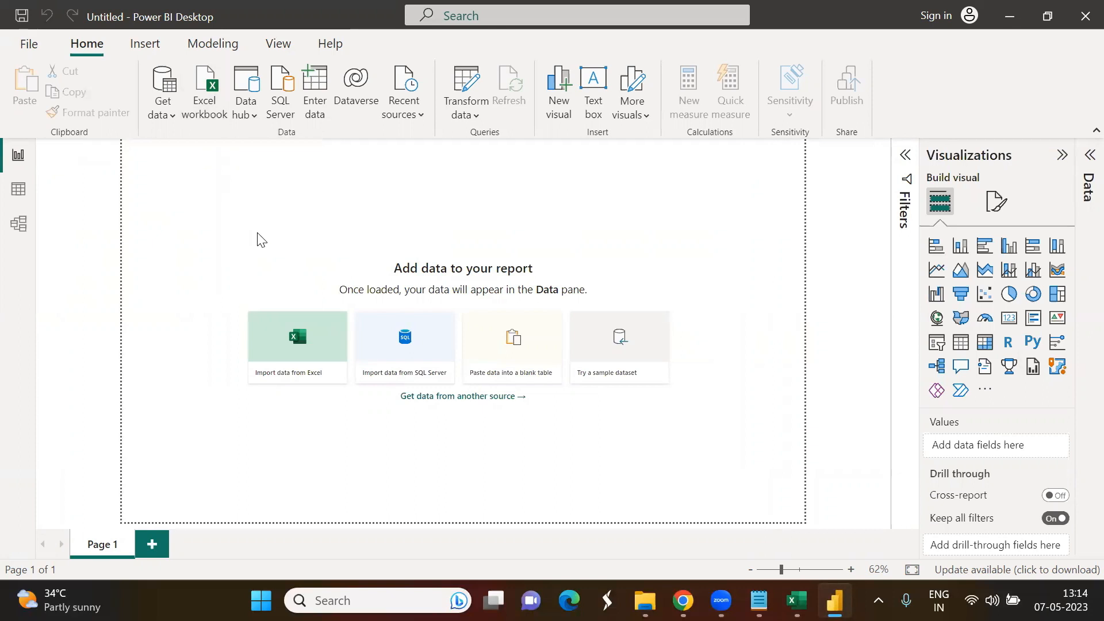
pyautogui.click(297, 336)
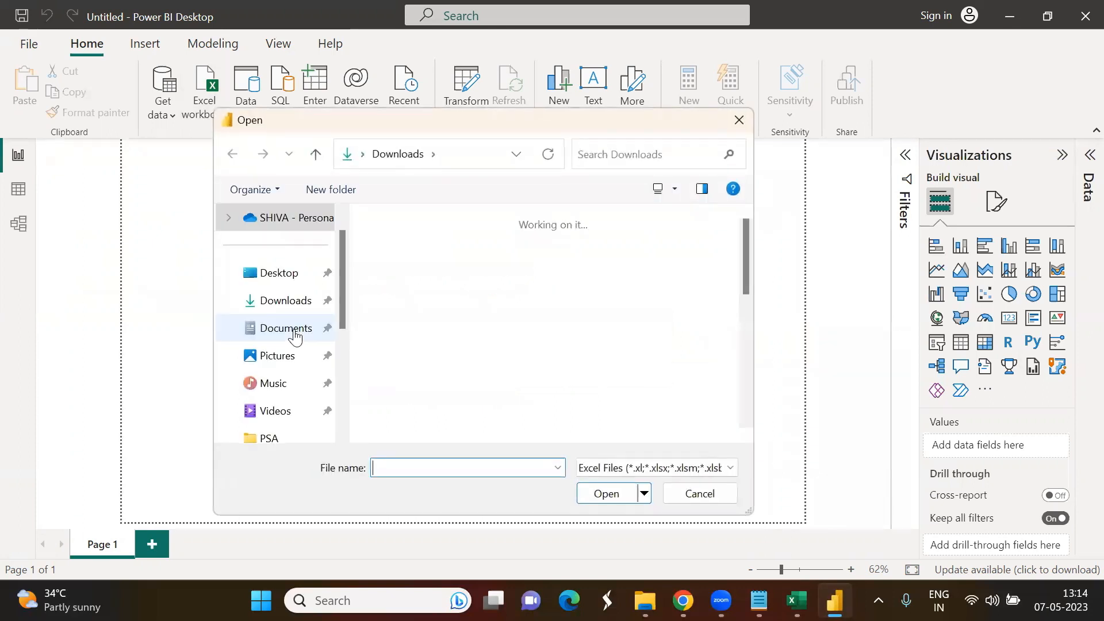
pyautogui.click(434, 269)
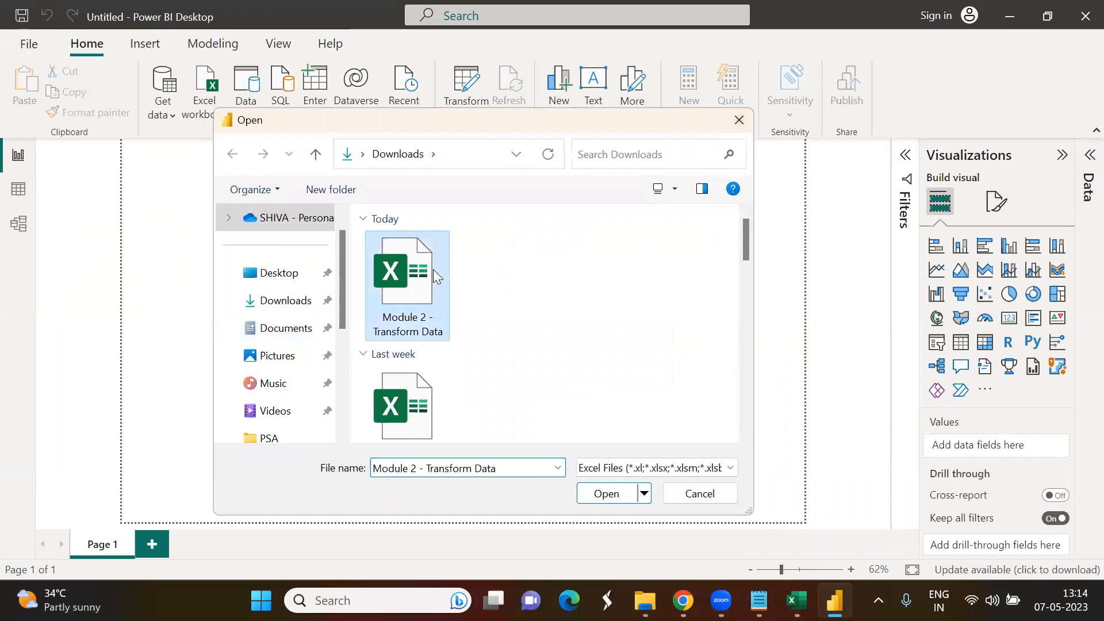
pyautogui.click(606, 500)
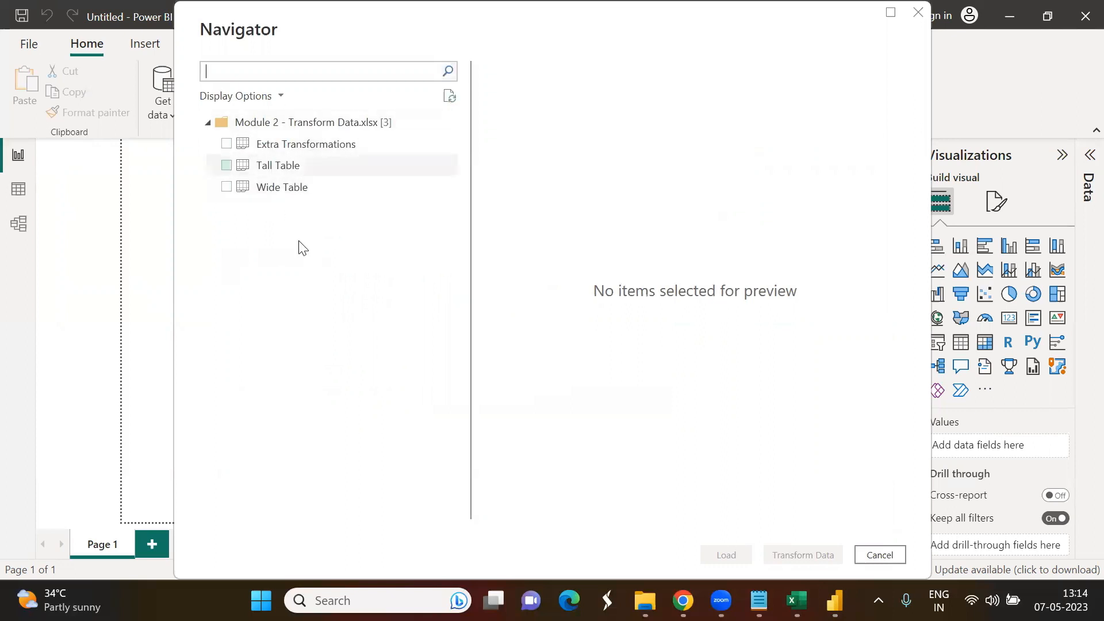
pyautogui.click(226, 188)
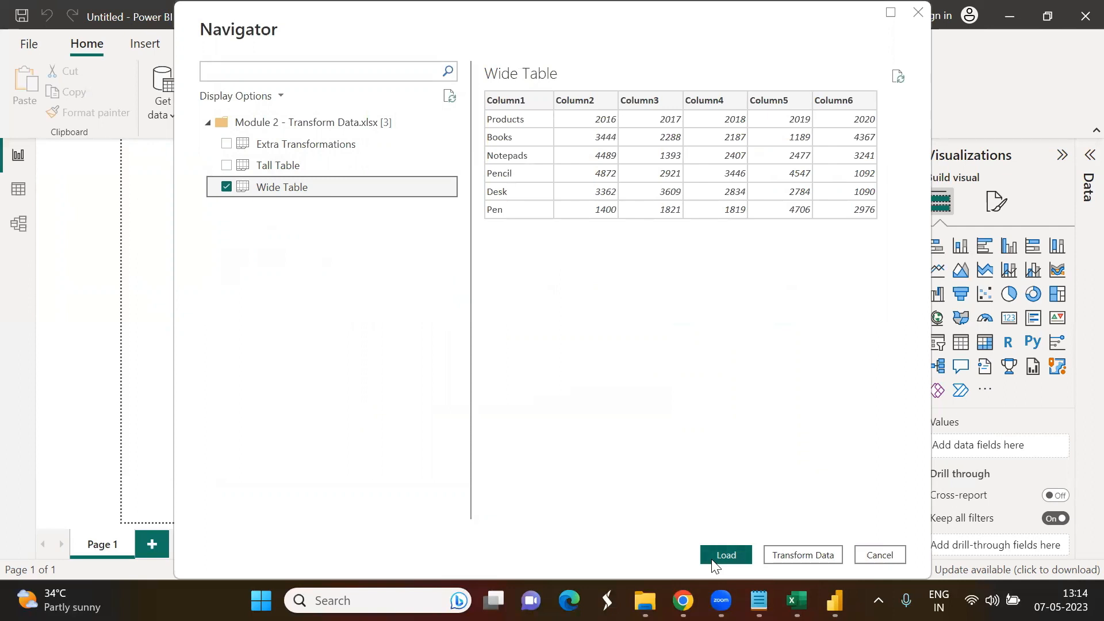
pyautogui.click(809, 554)
pyautogui.click(803, 555)
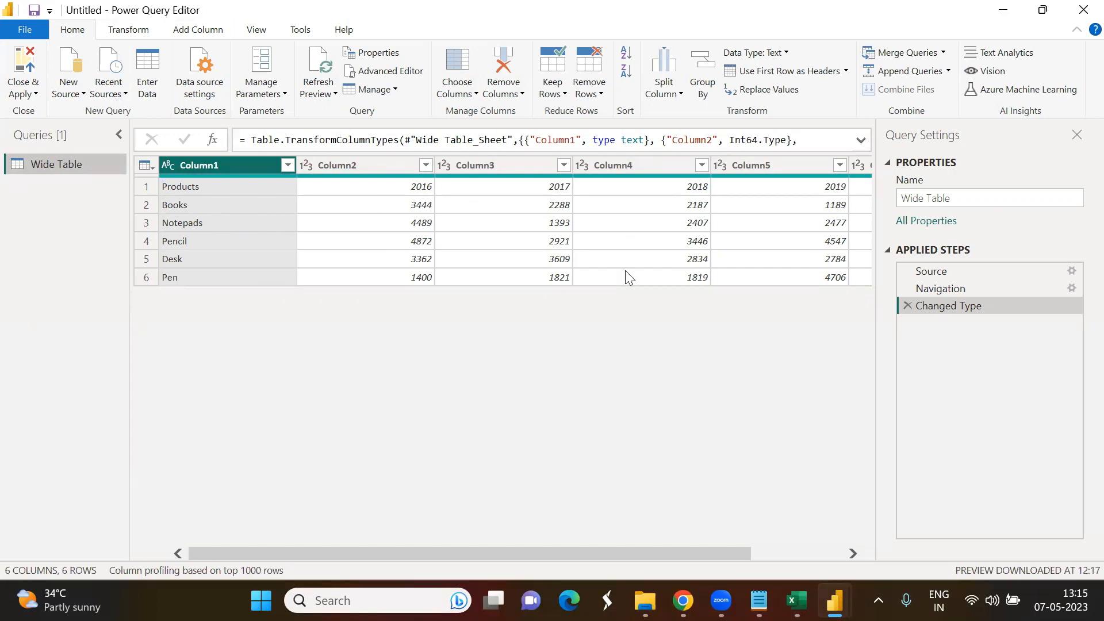
# - Rename the Wide Table query to Tall Table
pyautogui.click(964, 197)
pyautogui.moveTo(946, 200); pyautogui.dragTo(903, 205)
pyautogui.click(909, 200)
pyautogui.press('BackSpace')
pyautogui.write('Tall')
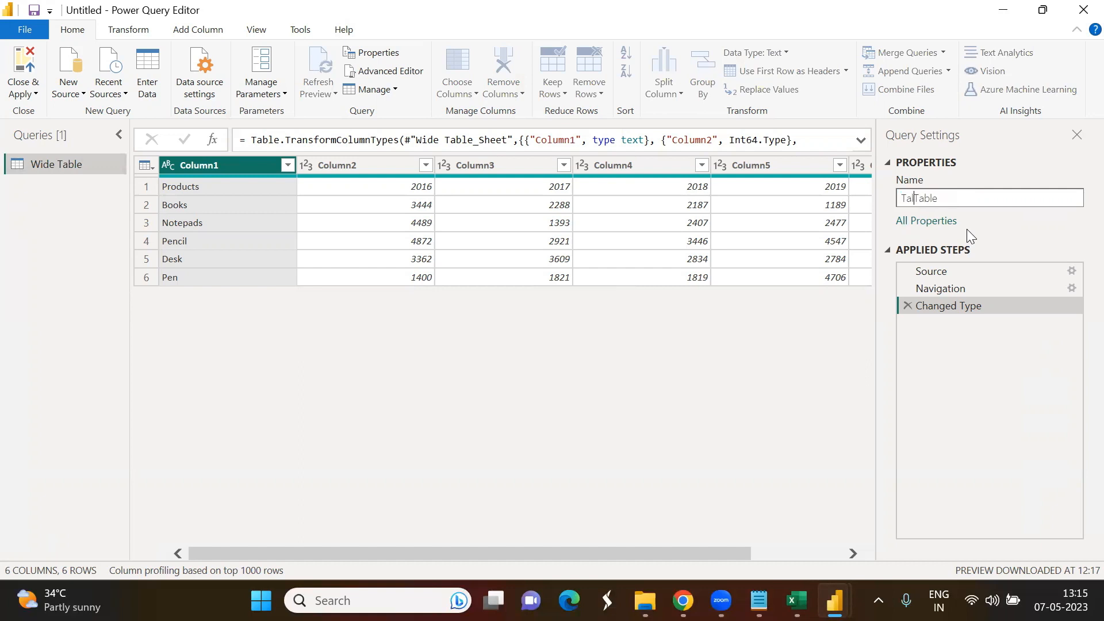
pyautogui.press('Return')
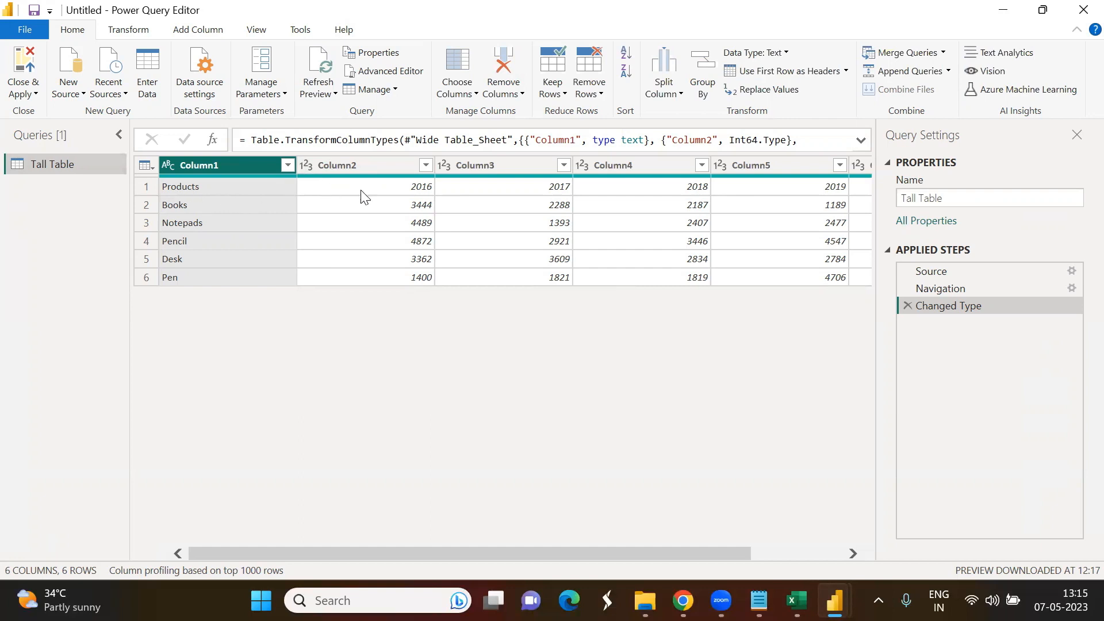
# - Examine the first row's values across Column1 to Column6 to check whether they are the real column headers
pyautogui.click(213, 186)
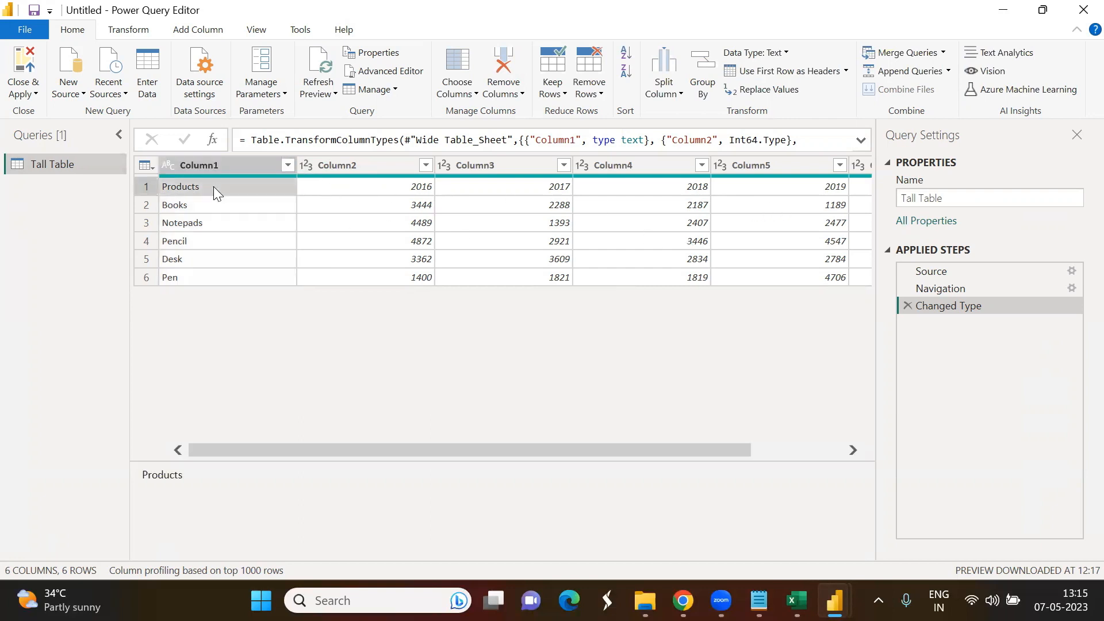
pyautogui.click(345, 188)
pyautogui.click(249, 190)
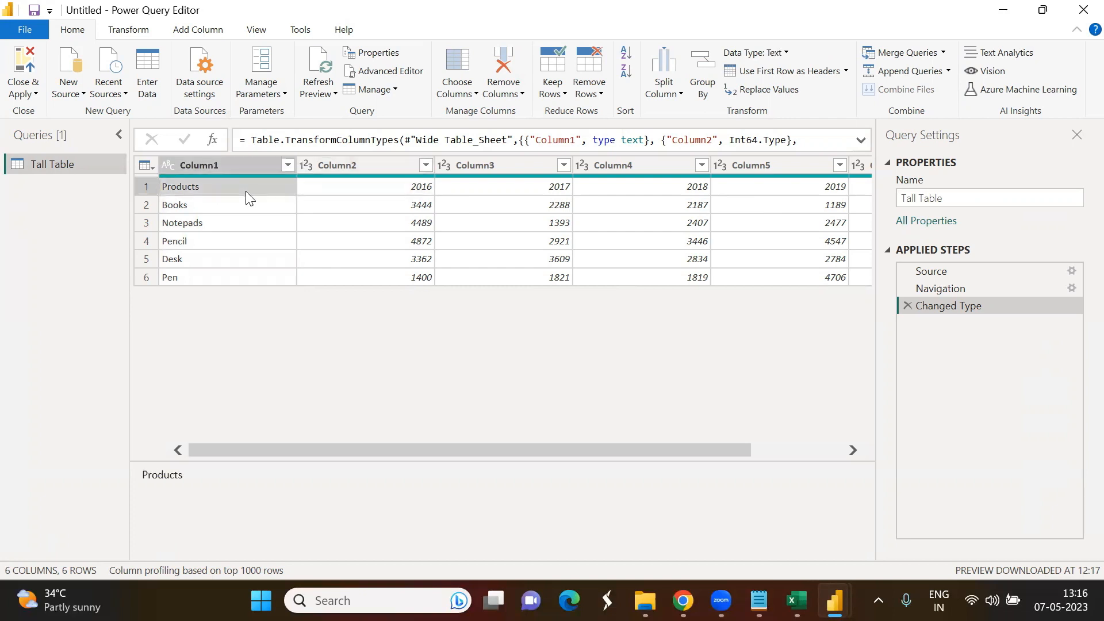
pyautogui.click(351, 187)
pyautogui.click(513, 193)
pyautogui.click(626, 192)
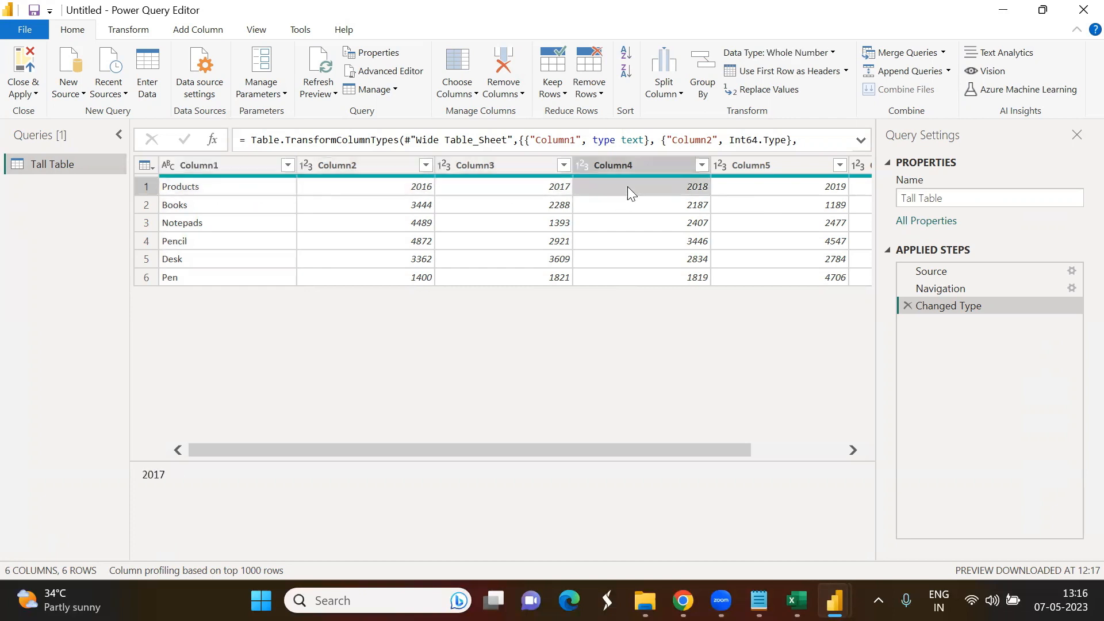
pyautogui.click(343, 193)
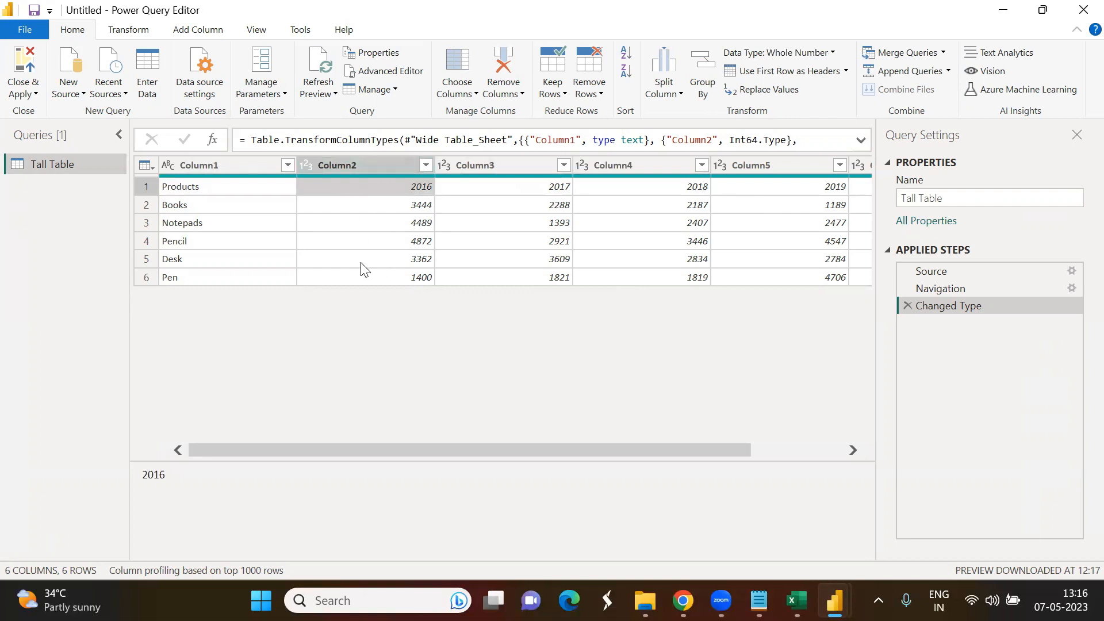
pyautogui.press('Left')
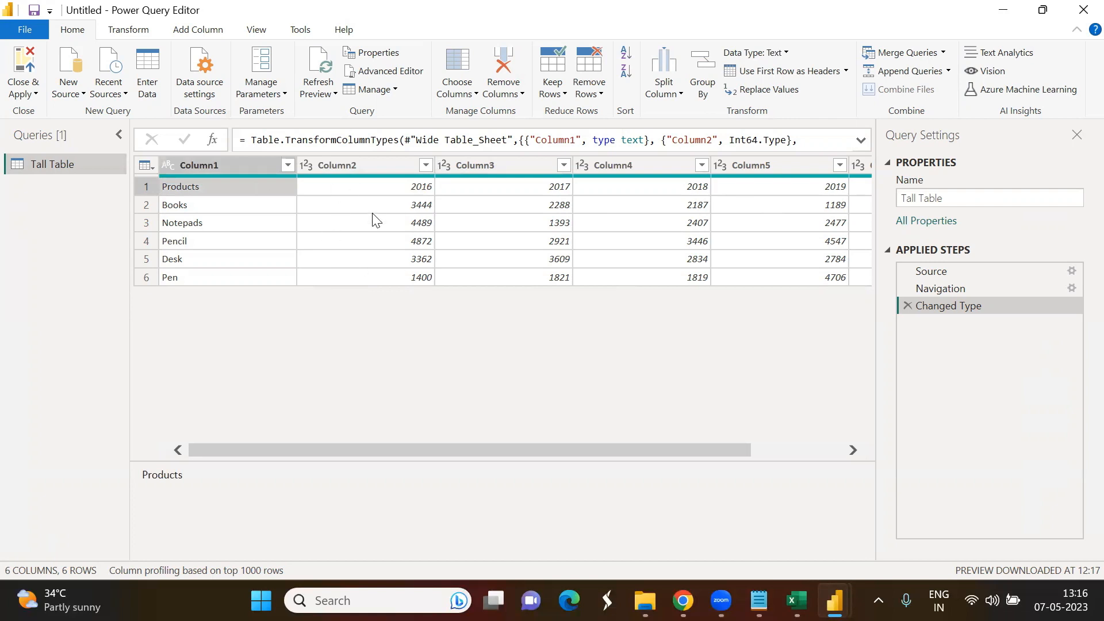
pyautogui.click(360, 188)
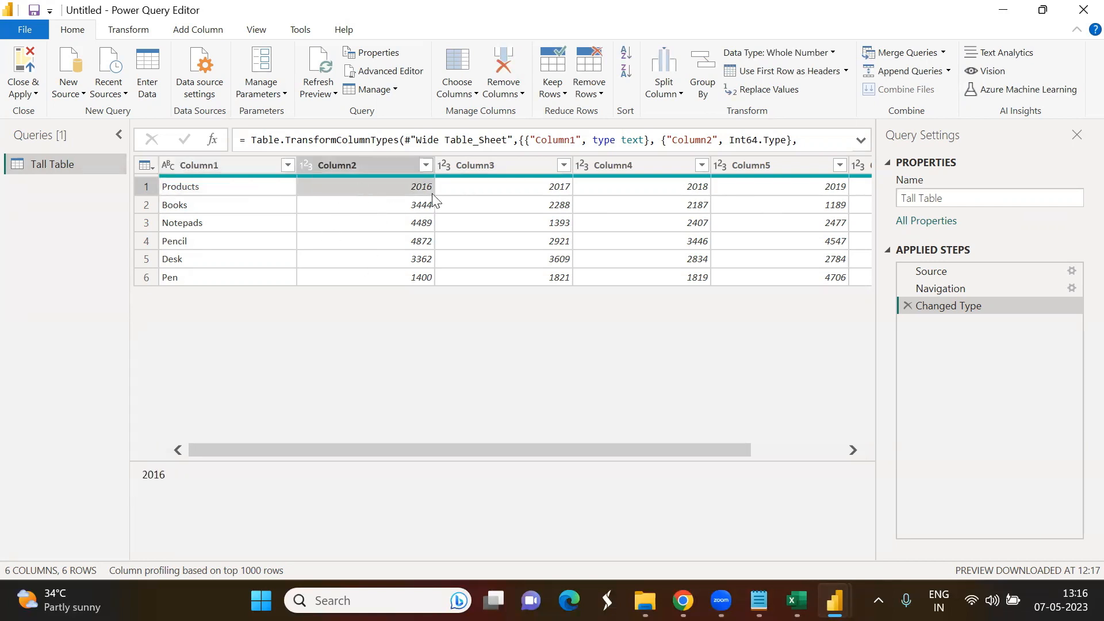
pyautogui.click(517, 190)
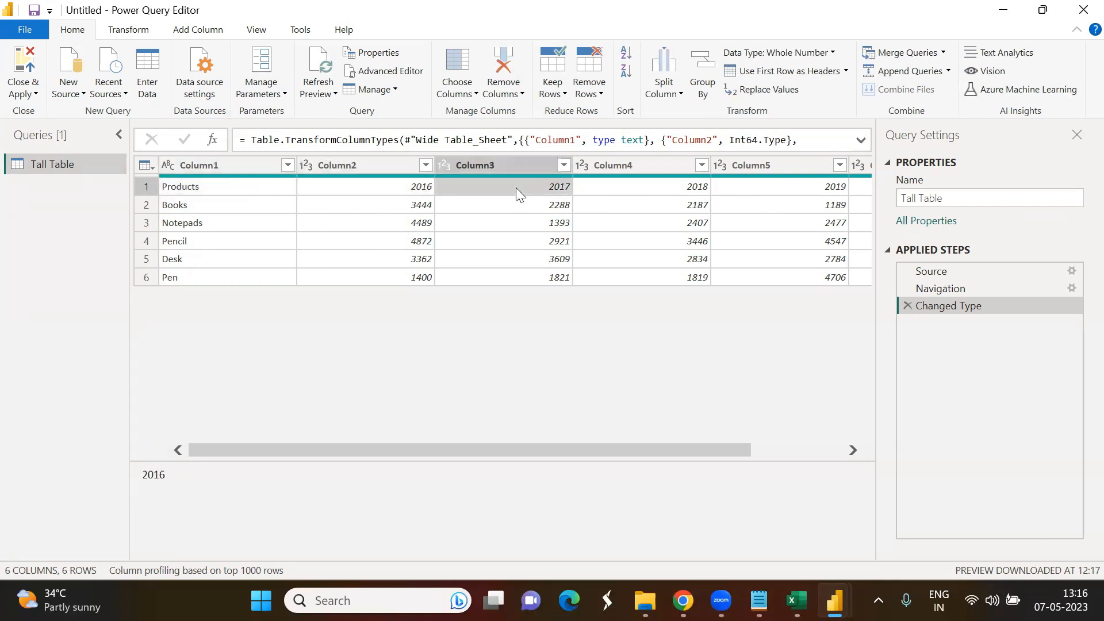
pyautogui.click(637, 190)
pyautogui.click(758, 185)
pyautogui.moveTo(647, 448); pyautogui.dragTo(767, 456)
pyautogui.click(788, 188)
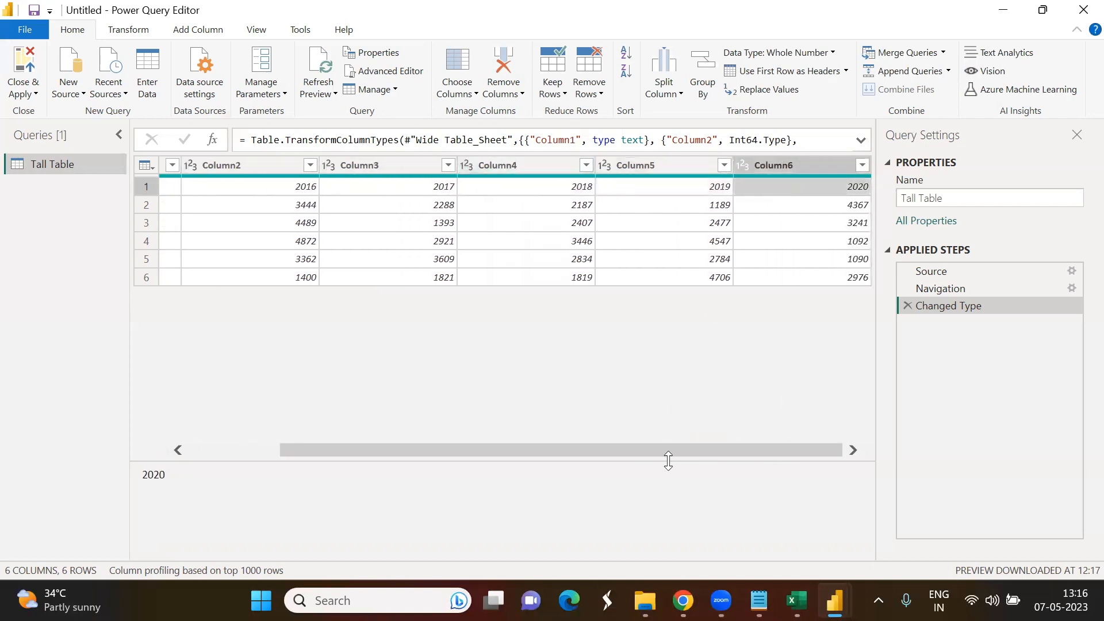
pyautogui.moveTo(412, 452); pyautogui.dragTo(276, 408)
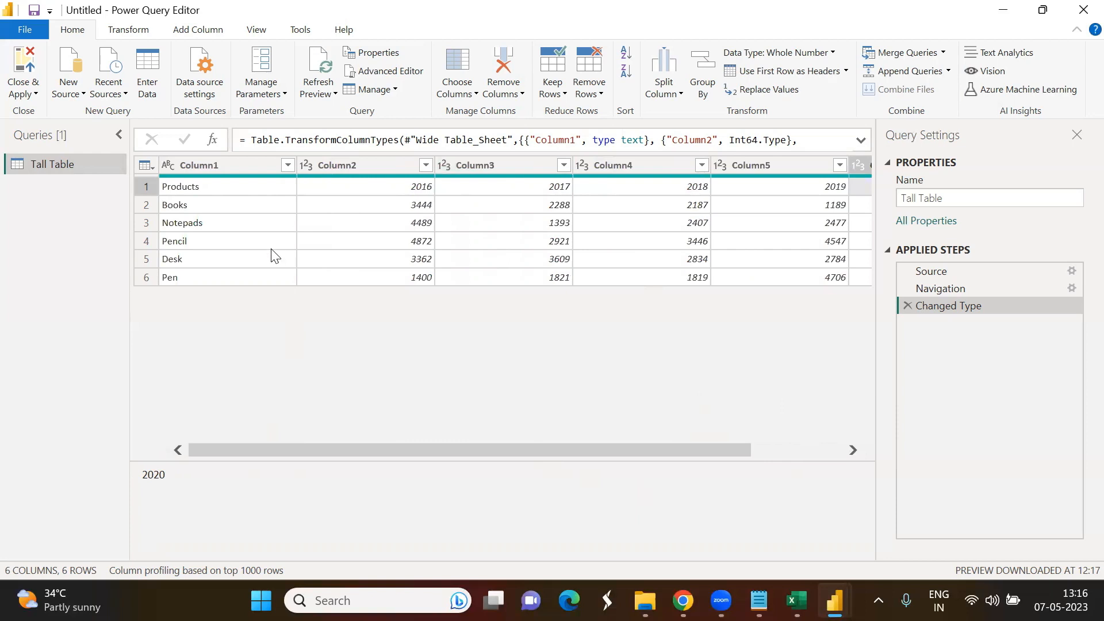
# - Promote the first row to column headers and check the Products and 2016 to 2020 headers
pyautogui.click(223, 191)
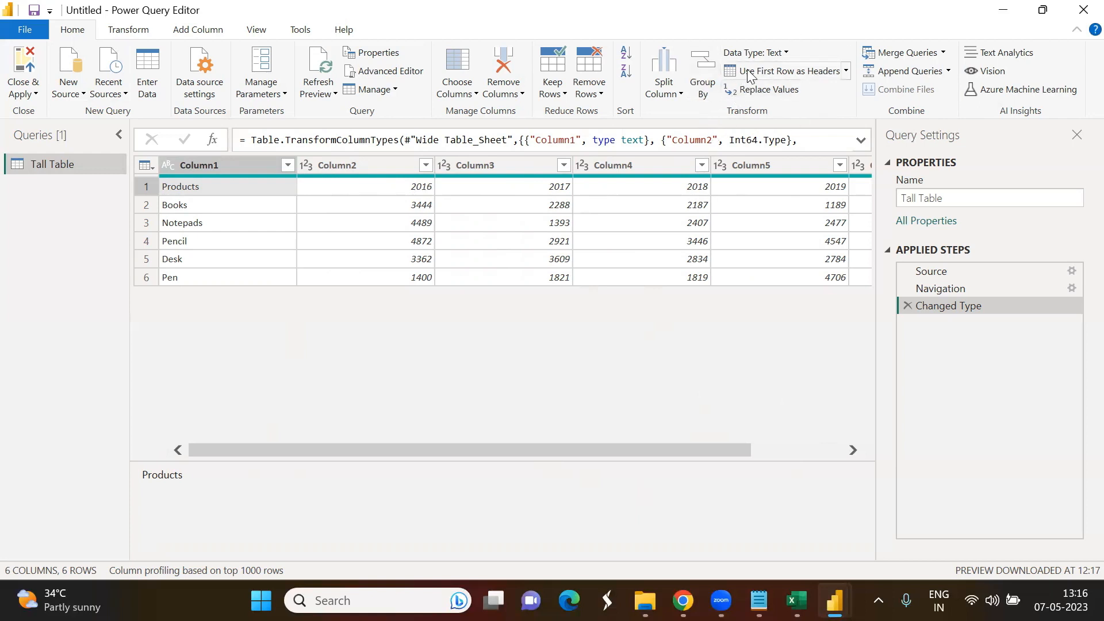
pyautogui.click(823, 73)
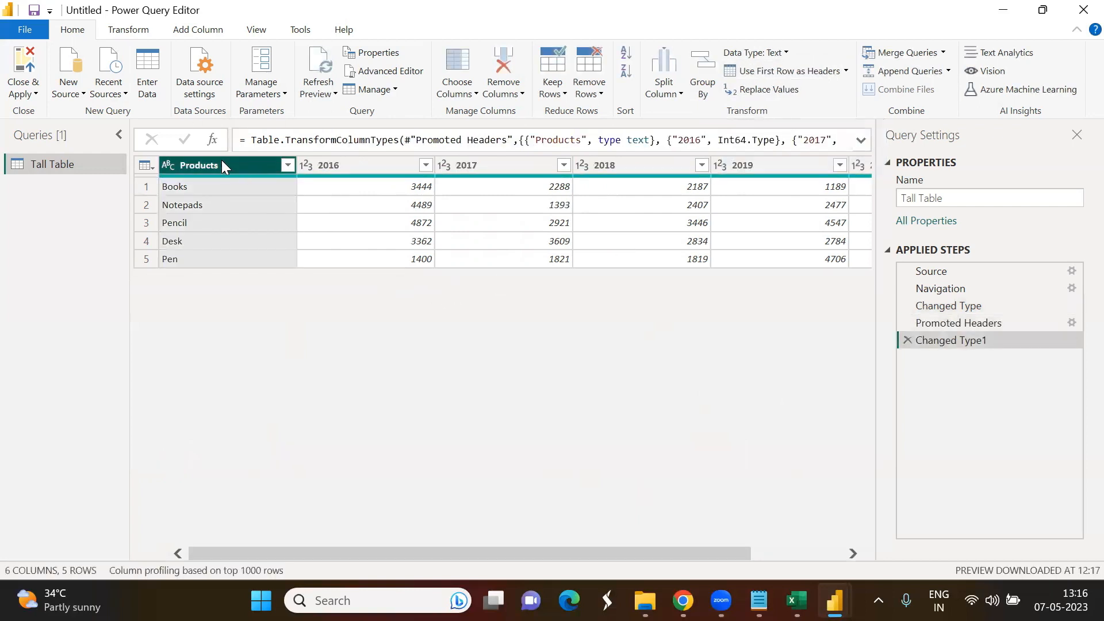
pyautogui.click(382, 167)
pyautogui.click(493, 166)
pyautogui.click(640, 167)
pyautogui.click(770, 166)
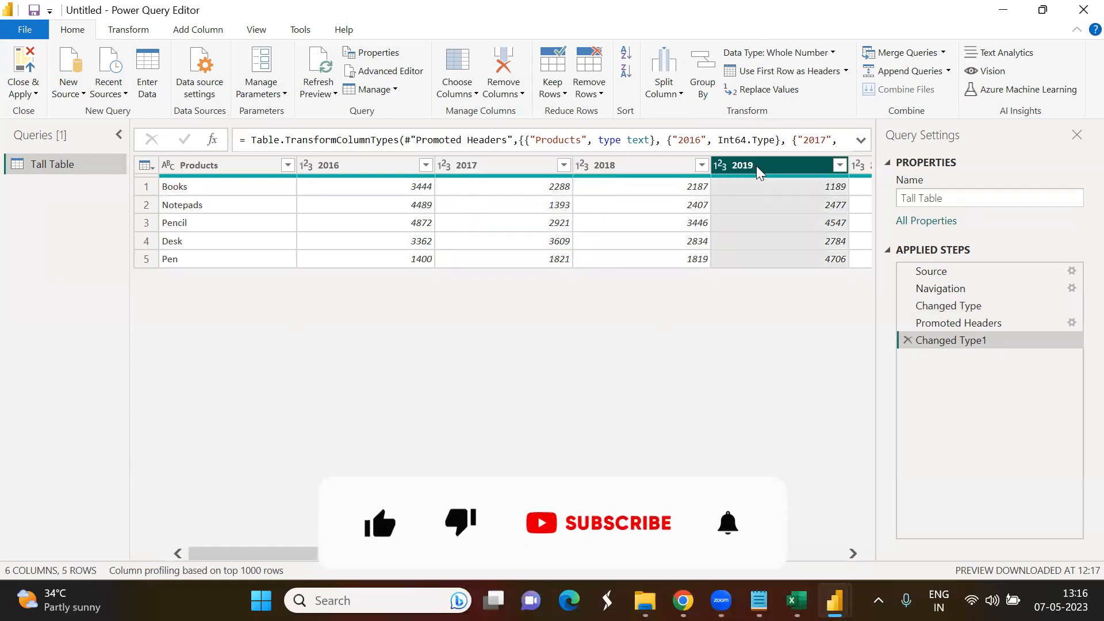
pyautogui.click(865, 173)
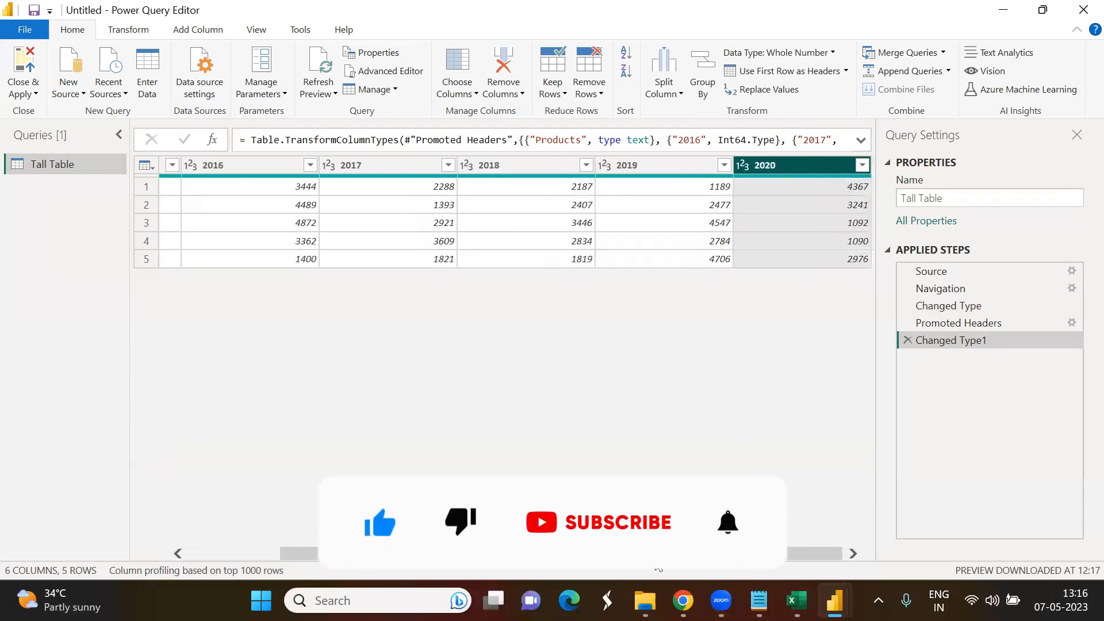
pyautogui.click(215, 167)
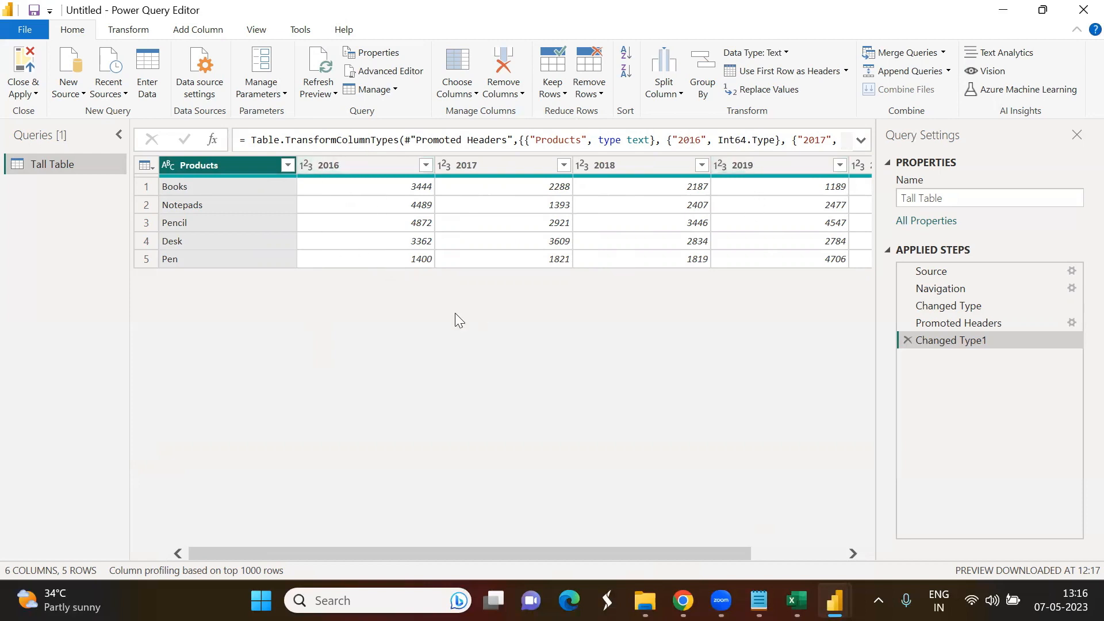
# - Unpivot the year columns from 2016 through 2020, keeping the Products column as it is
pyautogui.click(365, 167)
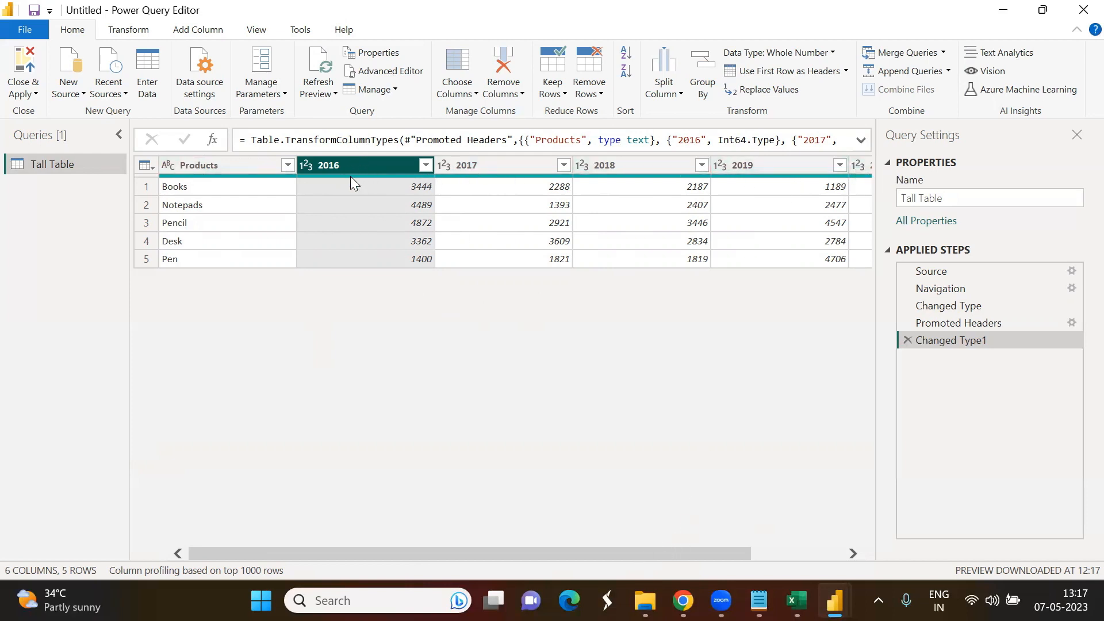
pyautogui.moveTo(602, 549); pyautogui.dragTo(705, 552)
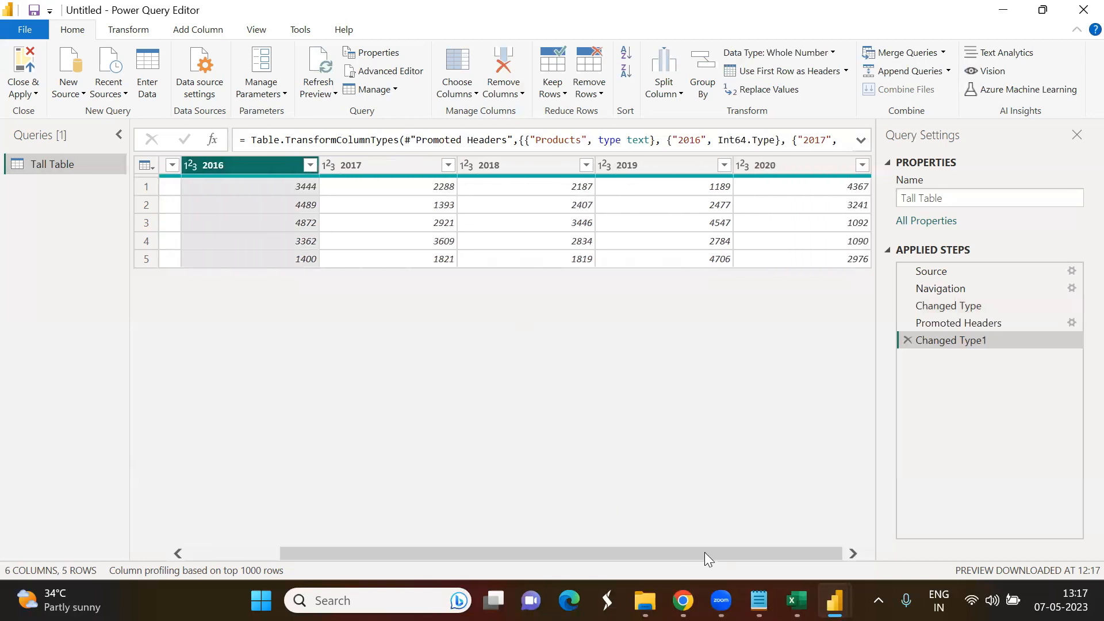
pyautogui.keyDown('shift'); pyautogui.click(797, 168); pyautogui.keyUp('shift')
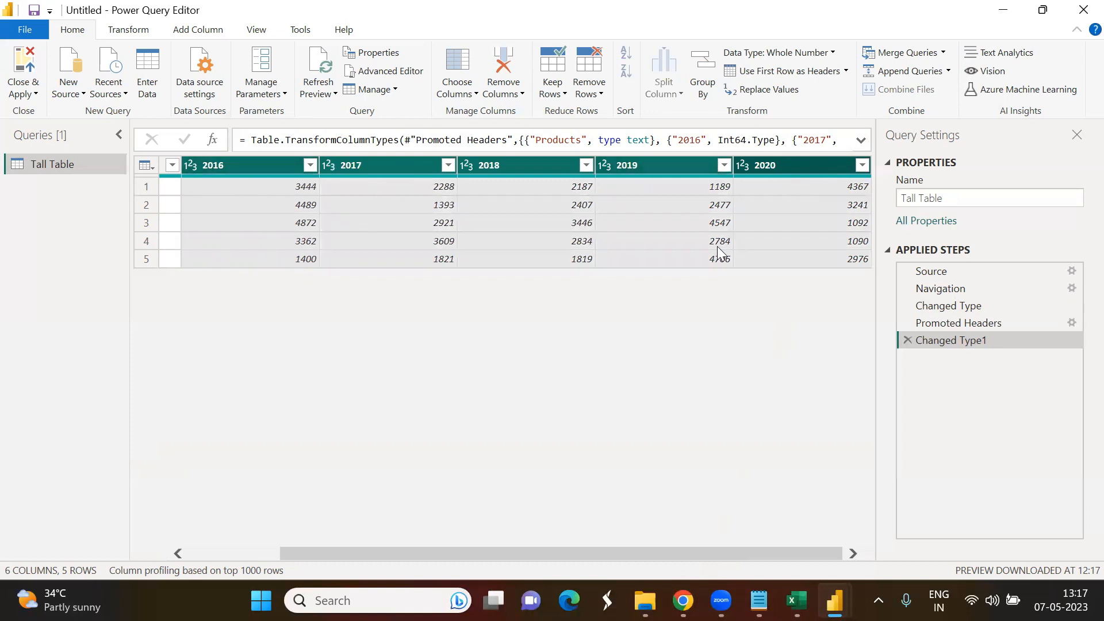
pyautogui.moveTo(574, 559); pyautogui.dragTo(482, 531)
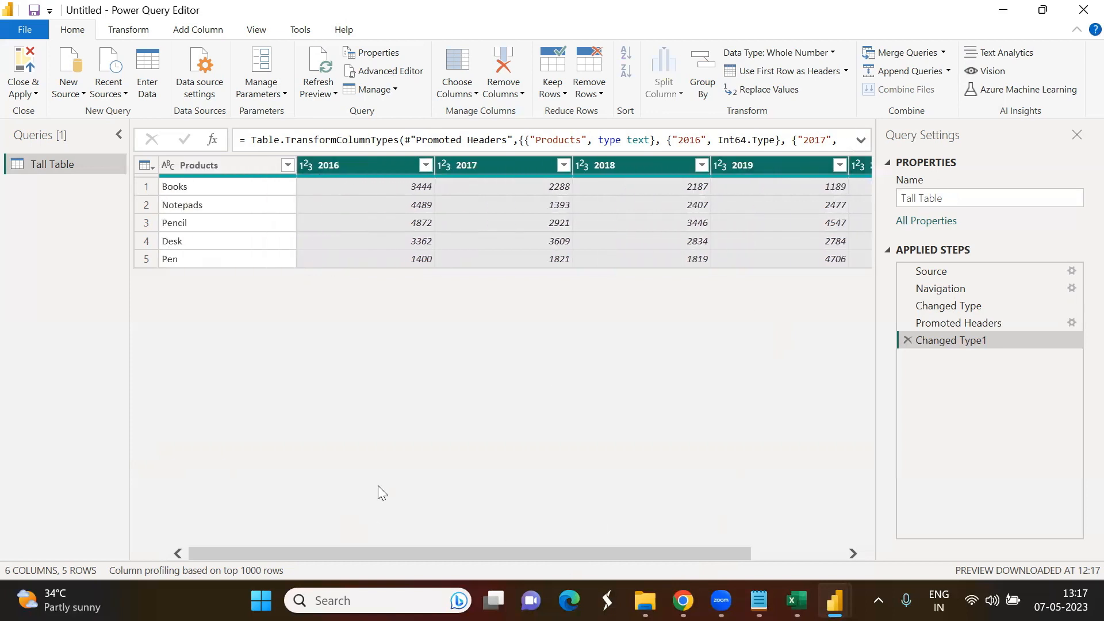
pyautogui.click(128, 30)
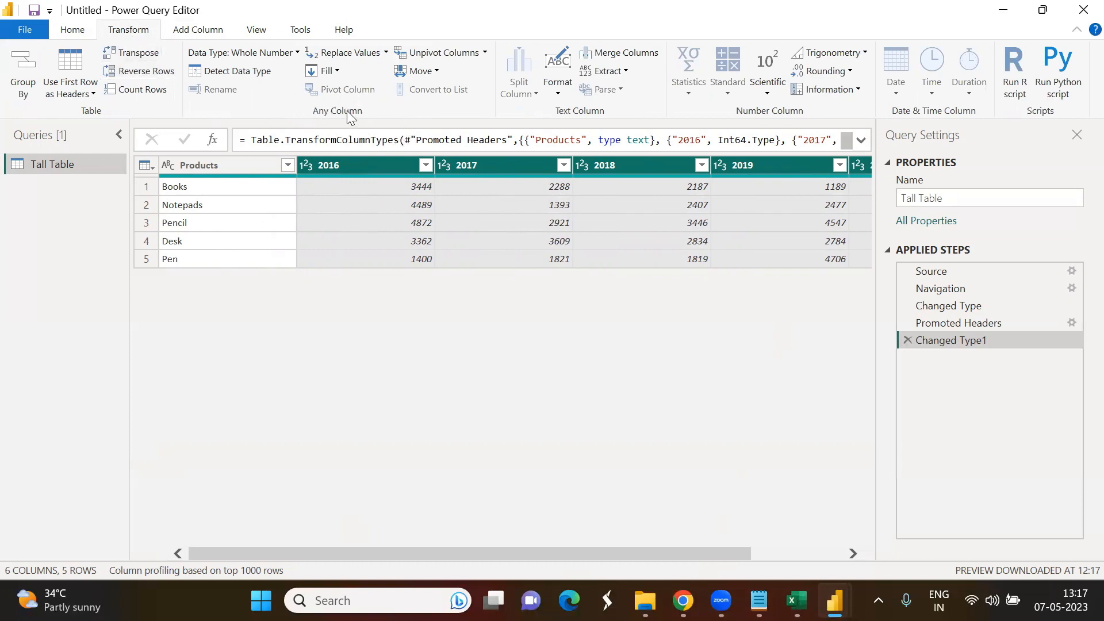
pyautogui.click(426, 57)
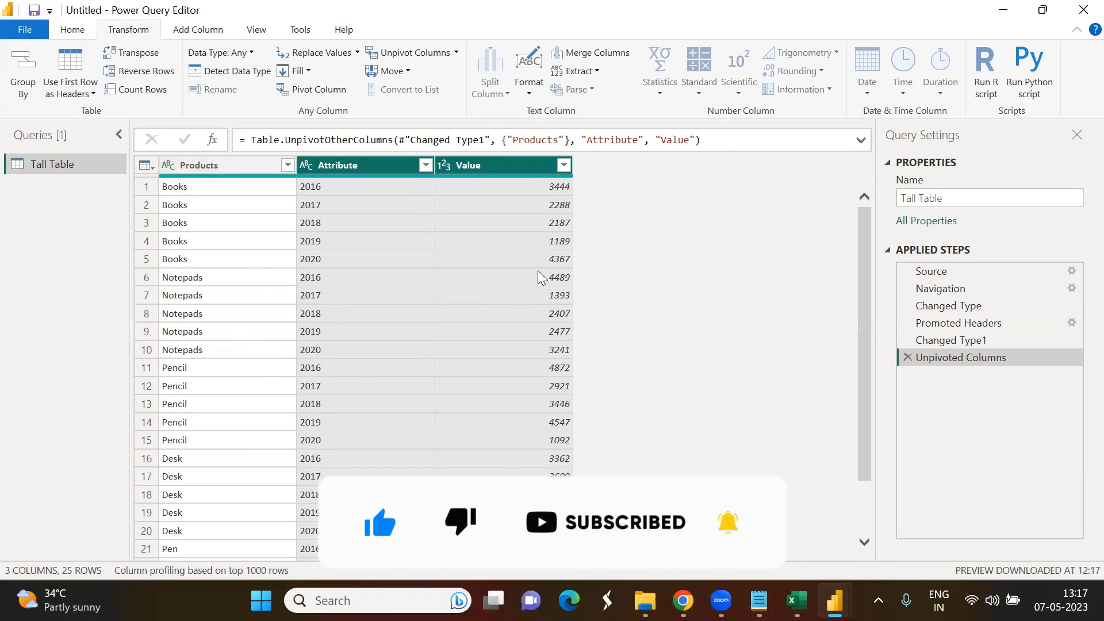
# - Review the Products, Attribute and Value columns of the unpivoted table
pyautogui.click(242, 241)
pyautogui.click(306, 246)
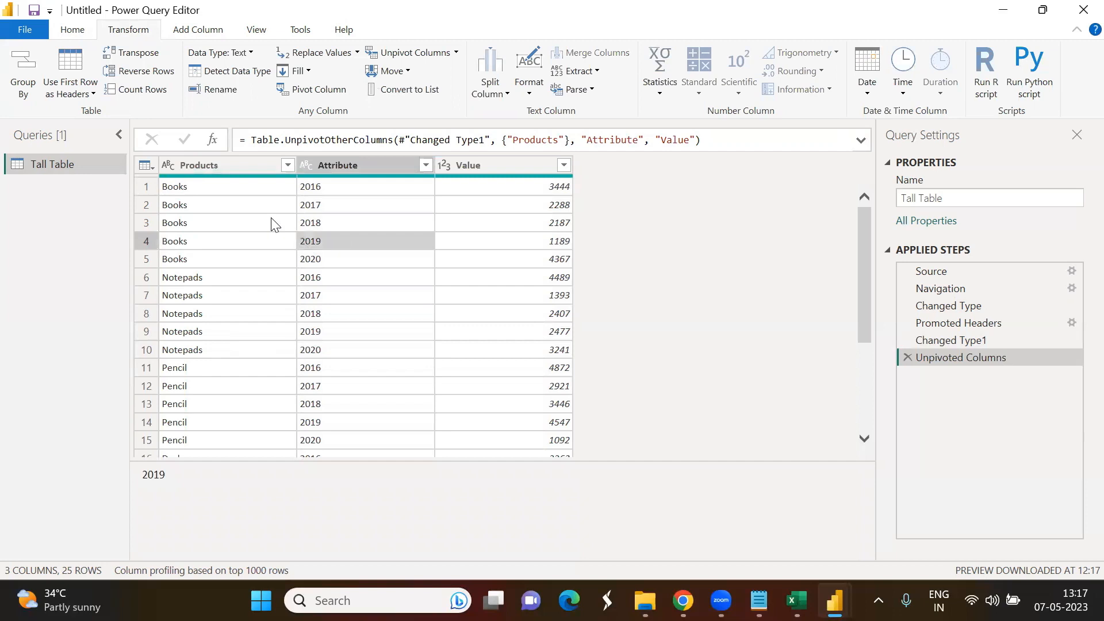
pyautogui.click(262, 206)
pyautogui.click(257, 162)
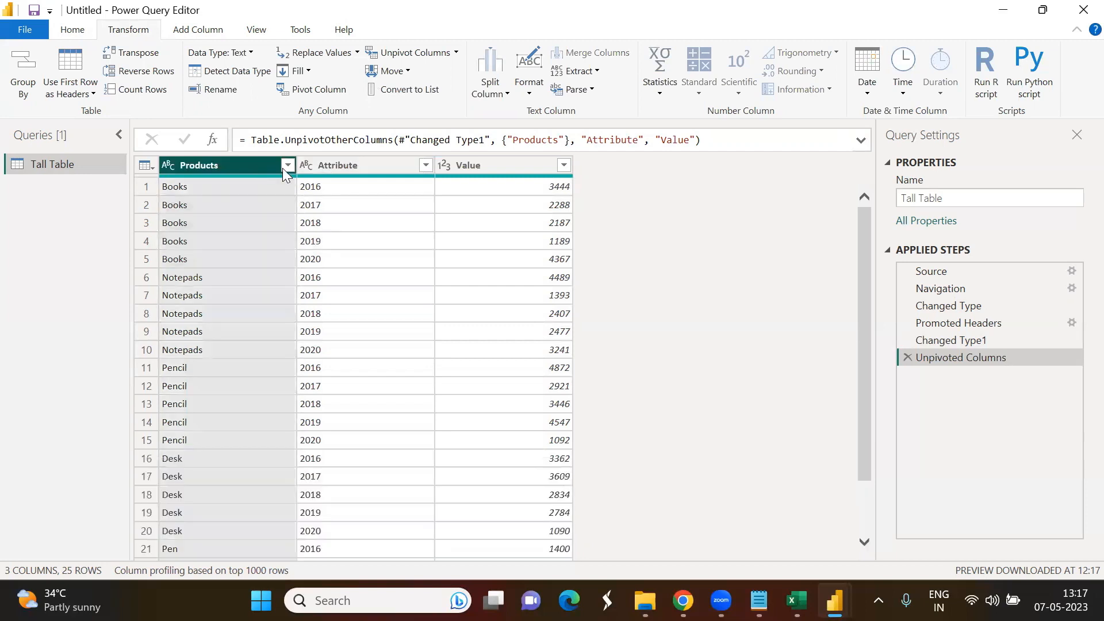
pyautogui.click(374, 167)
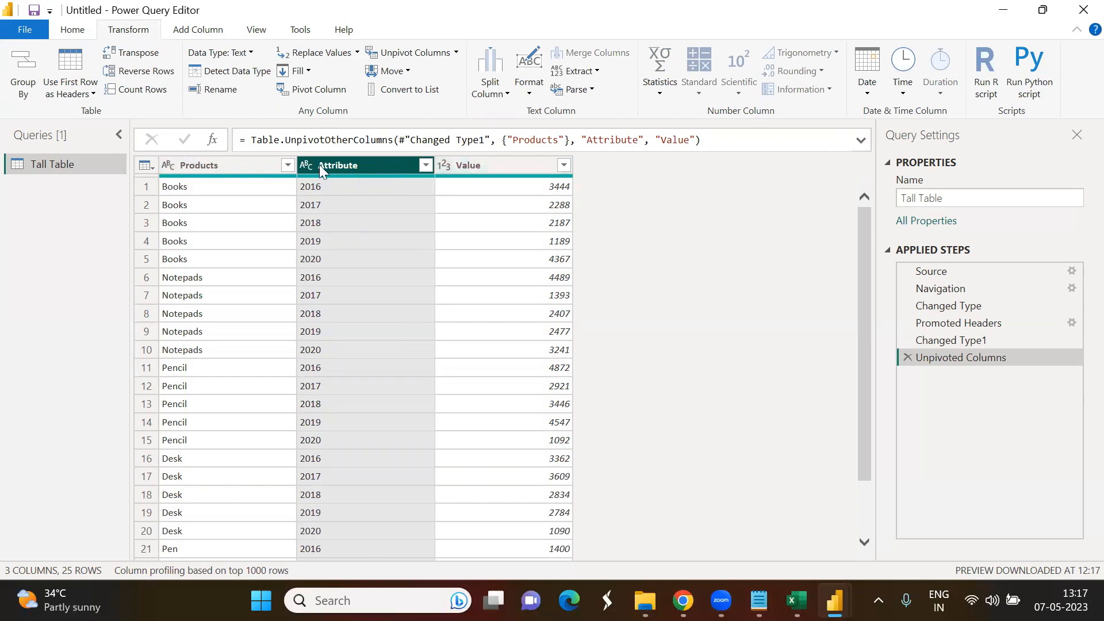
pyautogui.click(500, 157)
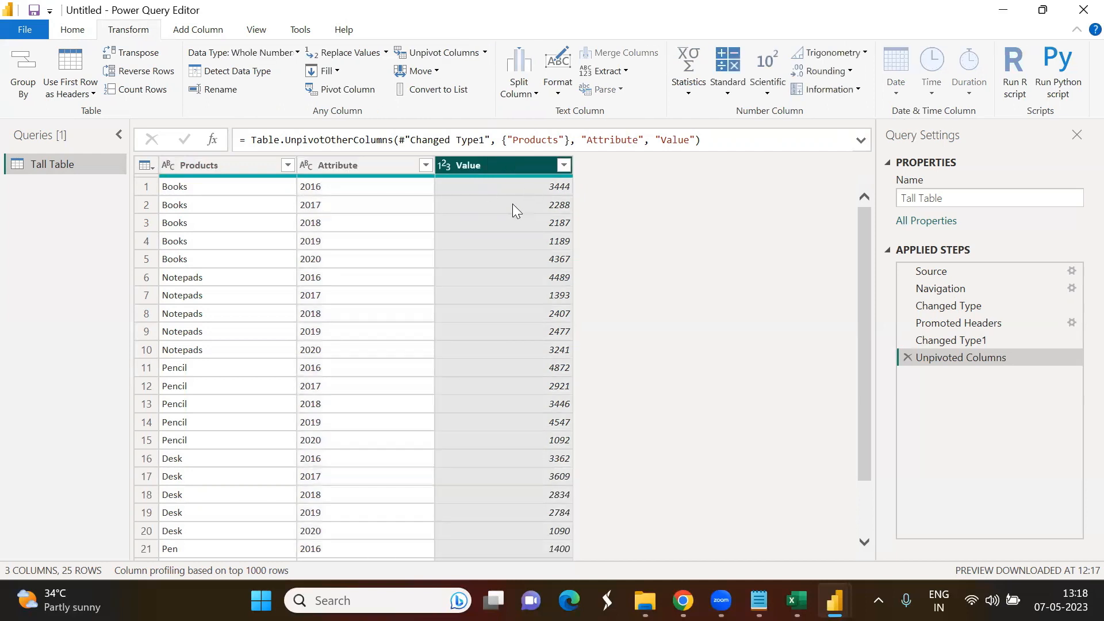
# - Rename the Attribute column to Years
pyautogui.click(371, 165)
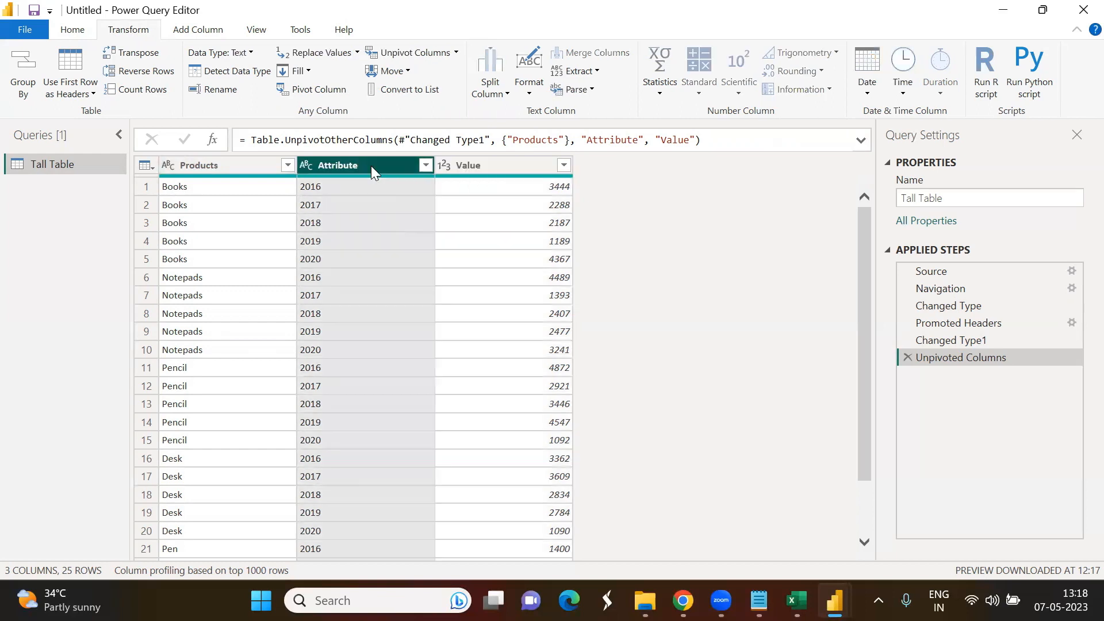
pyautogui.doubleClick(337, 167)
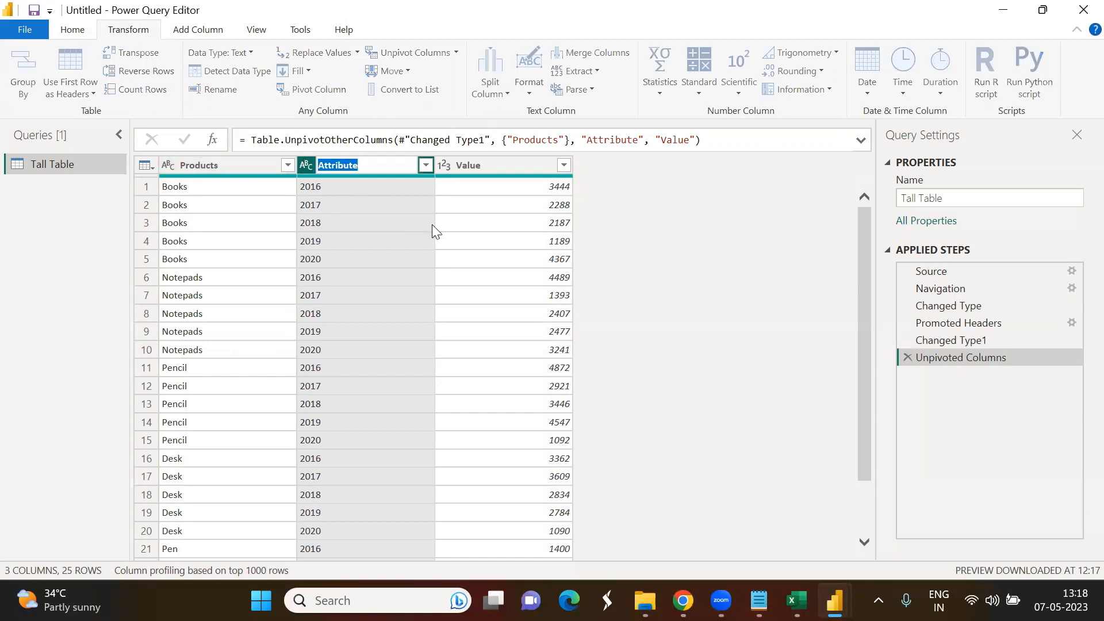
pyautogui.write('Years')
pyautogui.press('Return')
# - Rename the Value column to Sales
pyautogui.click(464, 167)
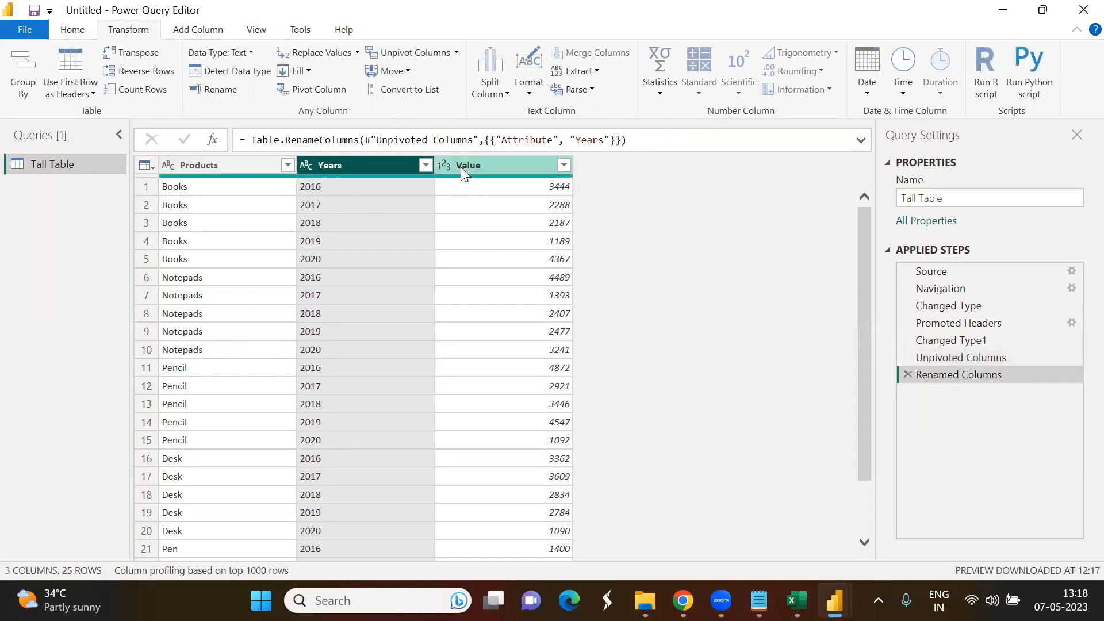
pyautogui.doubleClick(467, 165)
pyautogui.write('Sa')
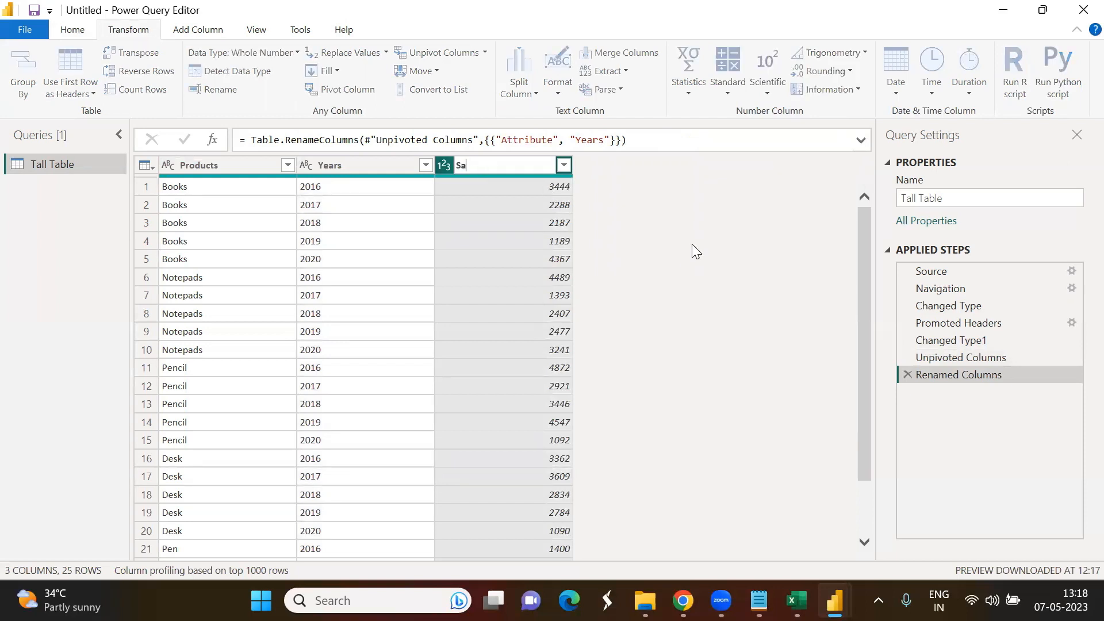
pyautogui.press('Return')
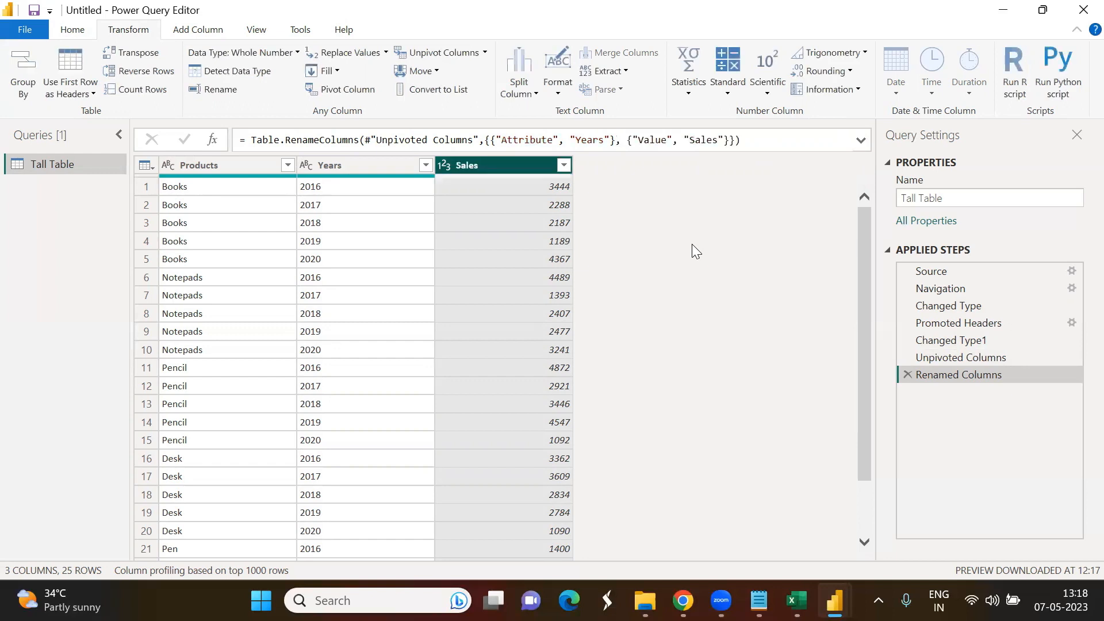
# - Review the Years and Products columns, and inspect the table at each applied step from Source through Renamed Columns
pyautogui.click(343, 165)
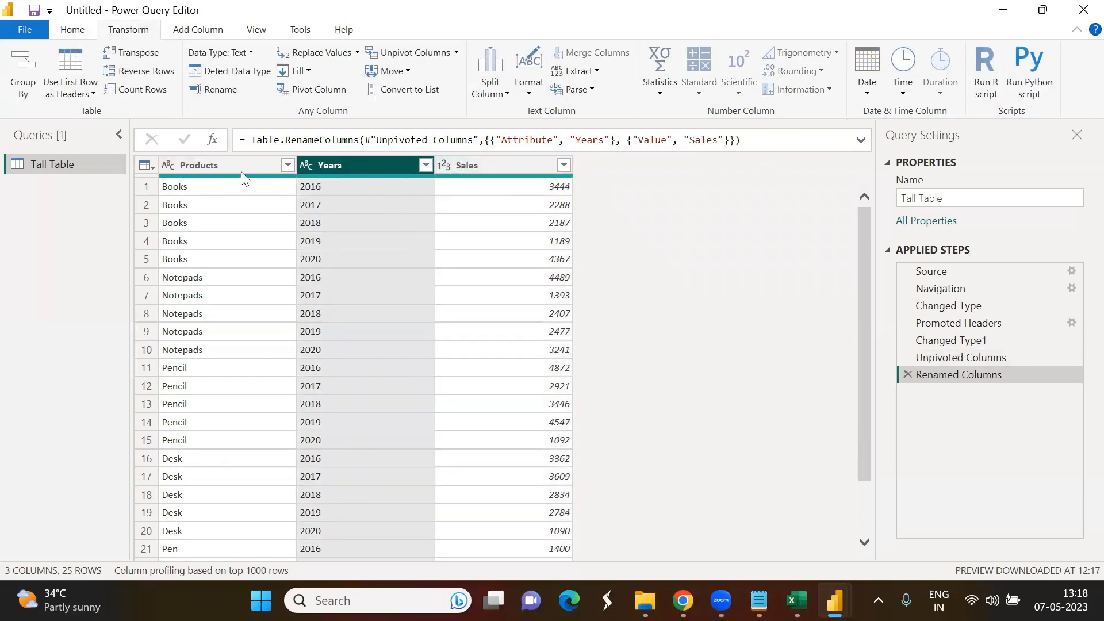
pyautogui.click(224, 167)
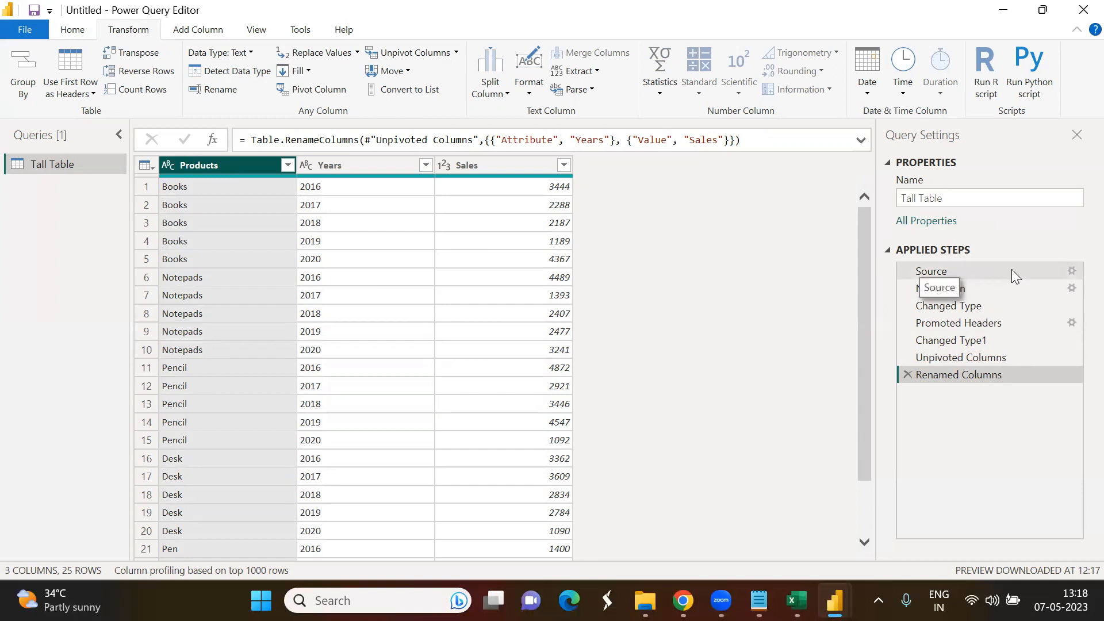
pyautogui.click(946, 273)
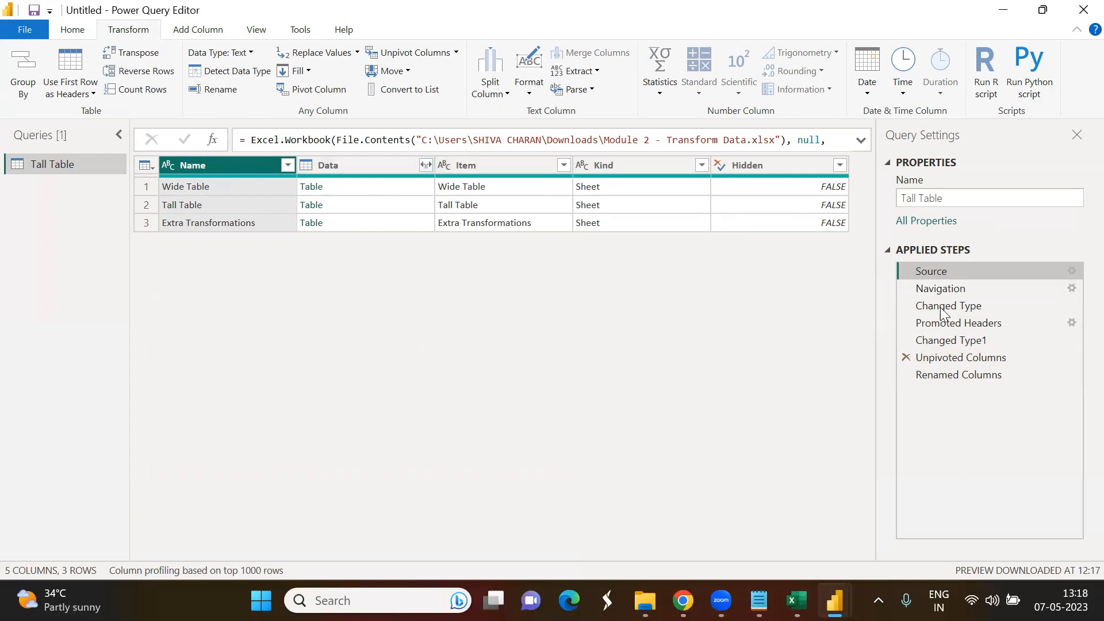
pyautogui.click(956, 293)
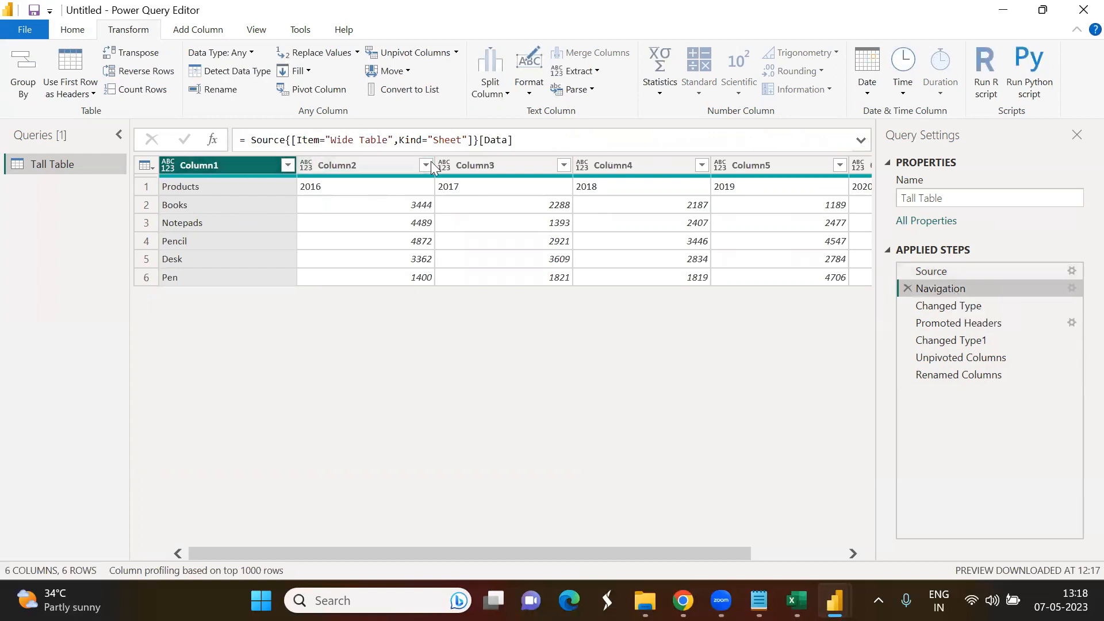
pyautogui.click(967, 305)
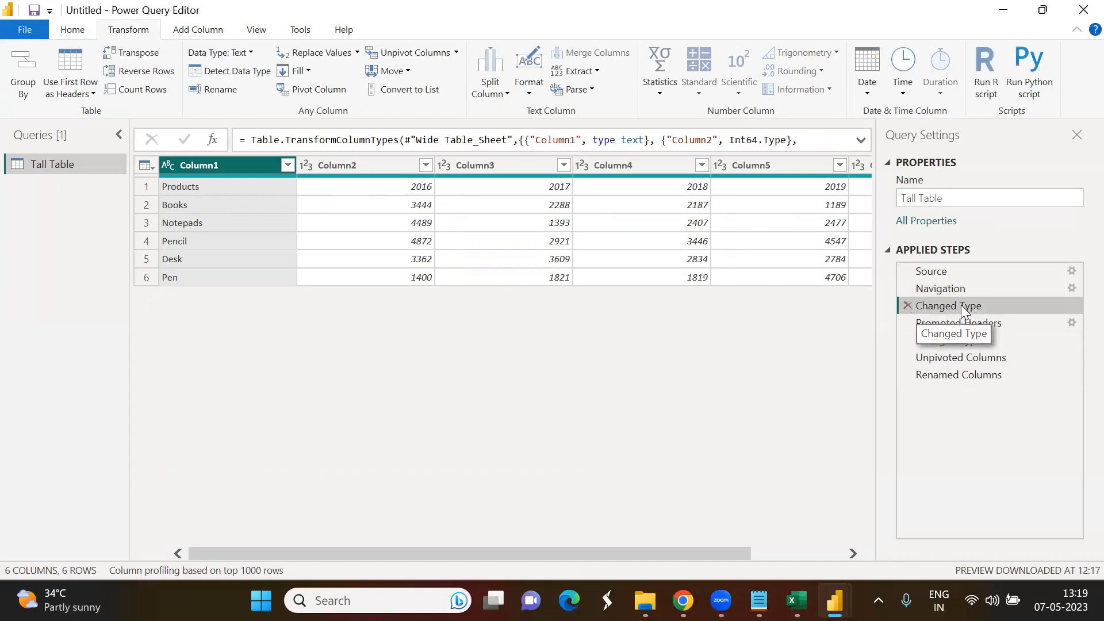
pyautogui.click(978, 324)
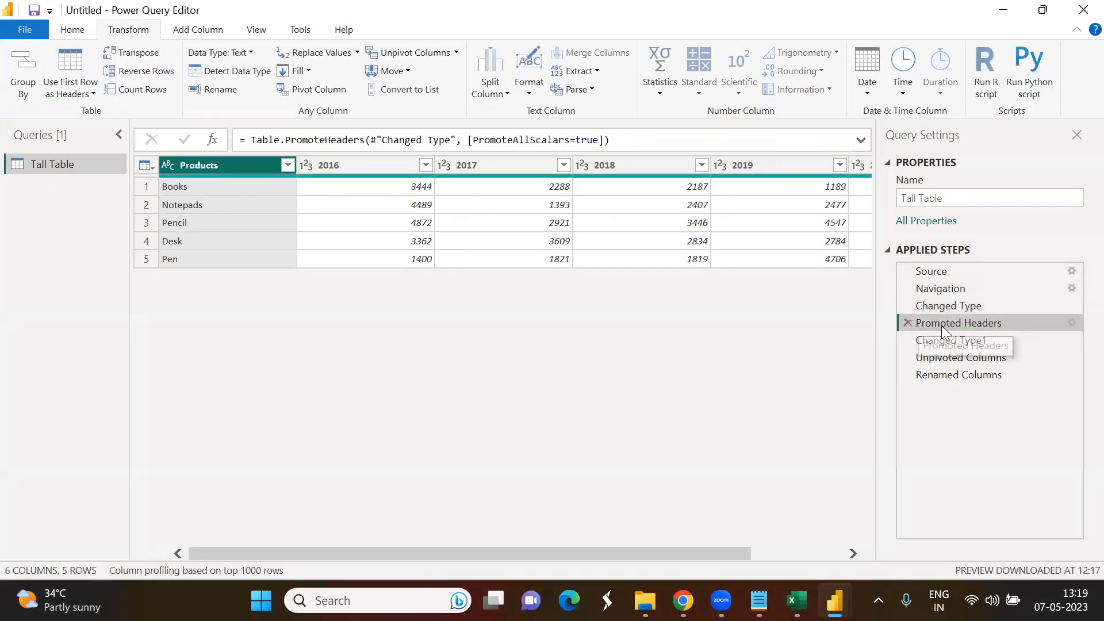
pyautogui.click(958, 342)
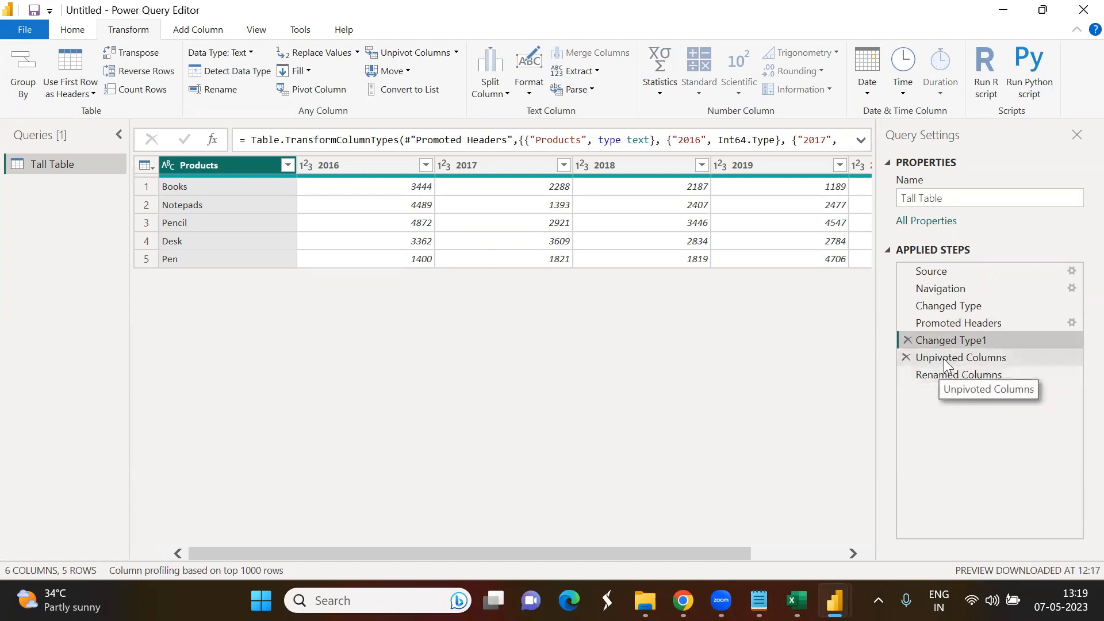
pyautogui.click(943, 359)
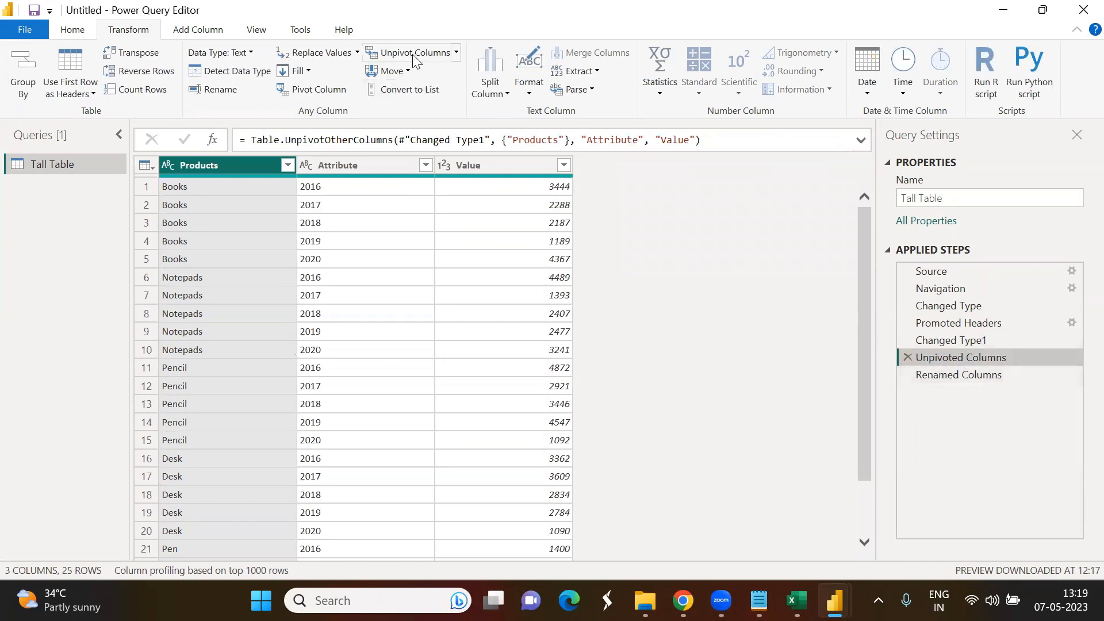
pyautogui.click(942, 377)
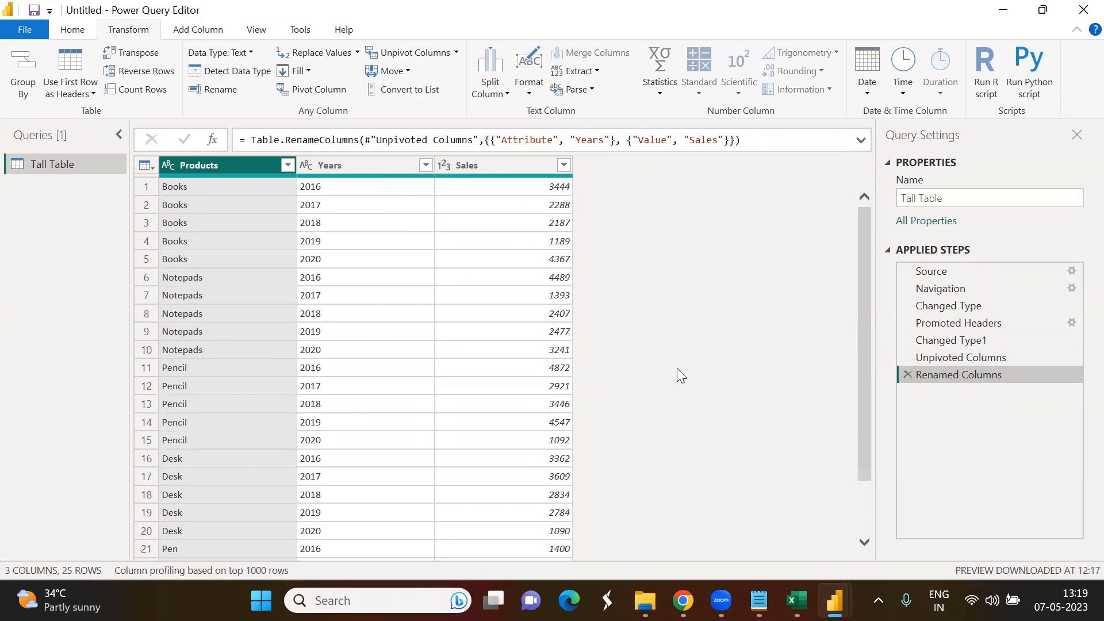
# - Close the query editor and apply the changes to load Tall Table into the report
pyautogui.click(60, 34)
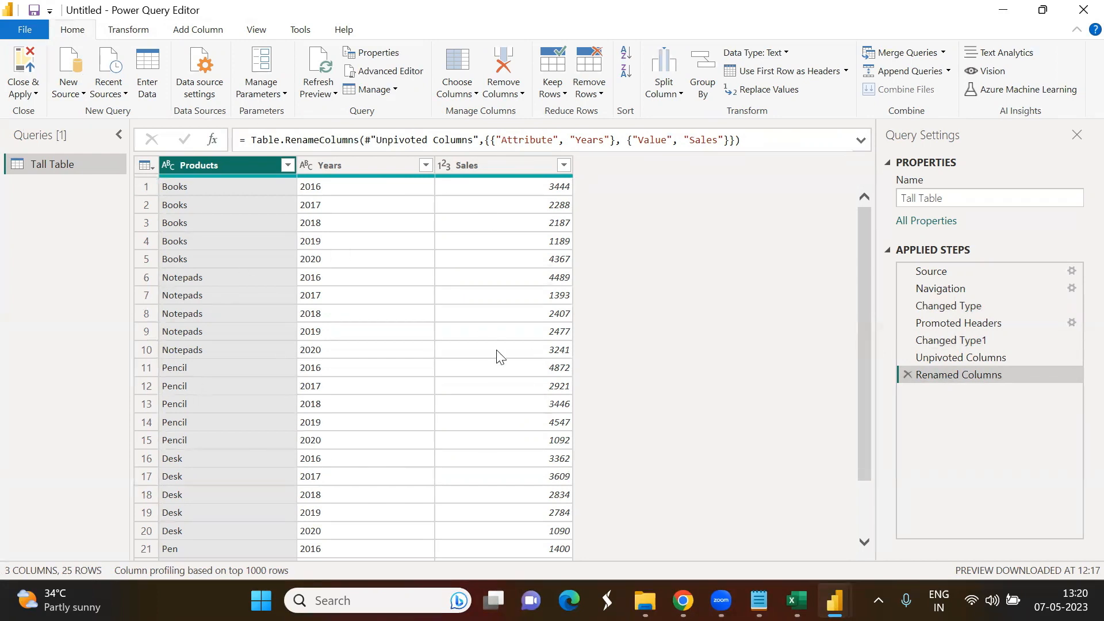
pyautogui.click(26, 65)
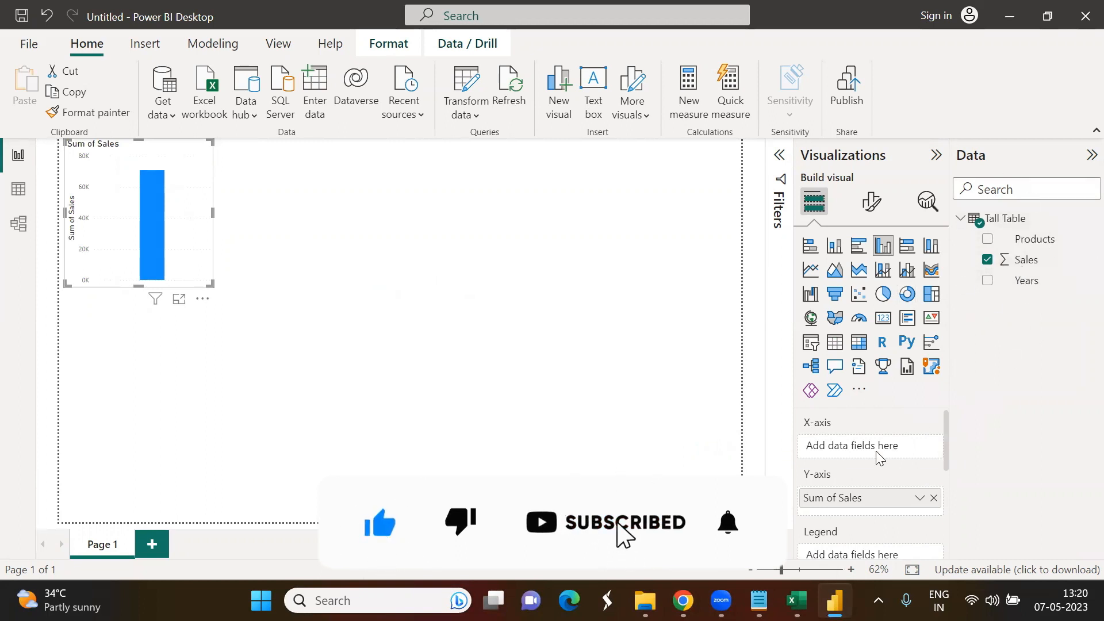
# - Remove Sales from the column chart's Y-axis and delete the chart from the report page
pyautogui.scroll(-1, 881, 520)
pyautogui.scroll(1, 884, 506)
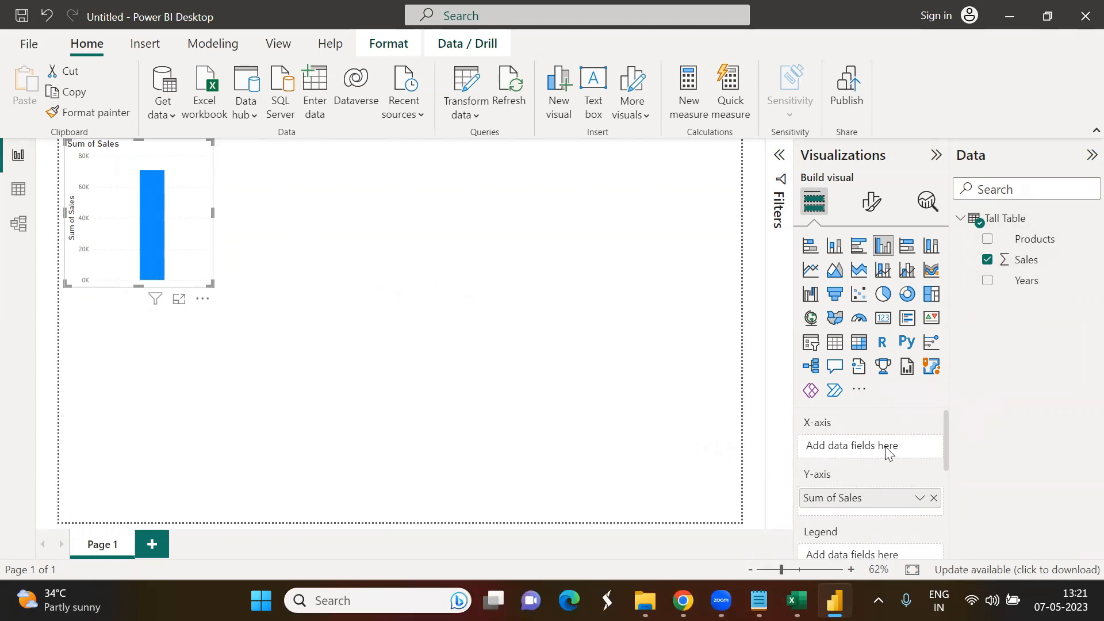
pyautogui.click(934, 498)
pyautogui.click(409, 394)
pyautogui.click(161, 166)
pyautogui.press('Delete')
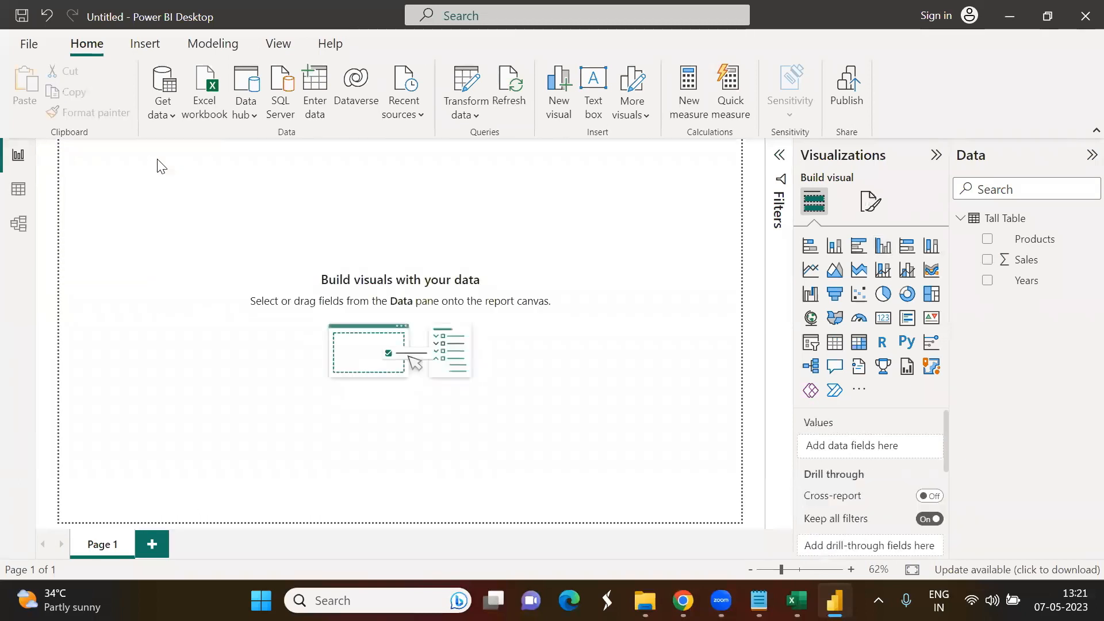
# - Inspect the loaded Products, Years and Sales data of Tall Table, and return to the report page
pyautogui.click(22, 192)
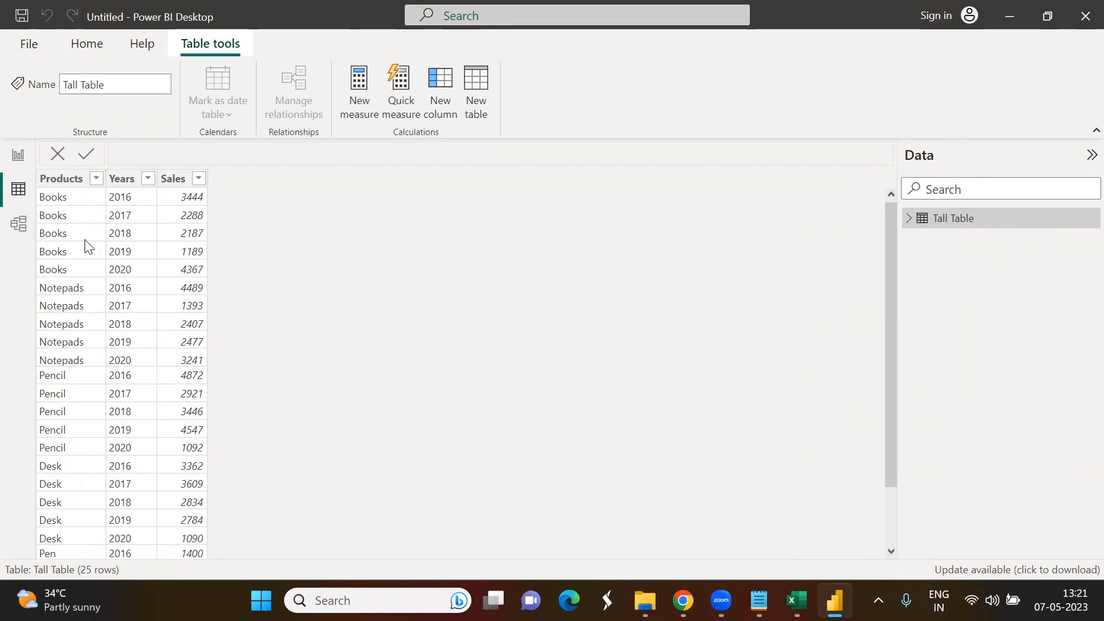
pyautogui.click(18, 168)
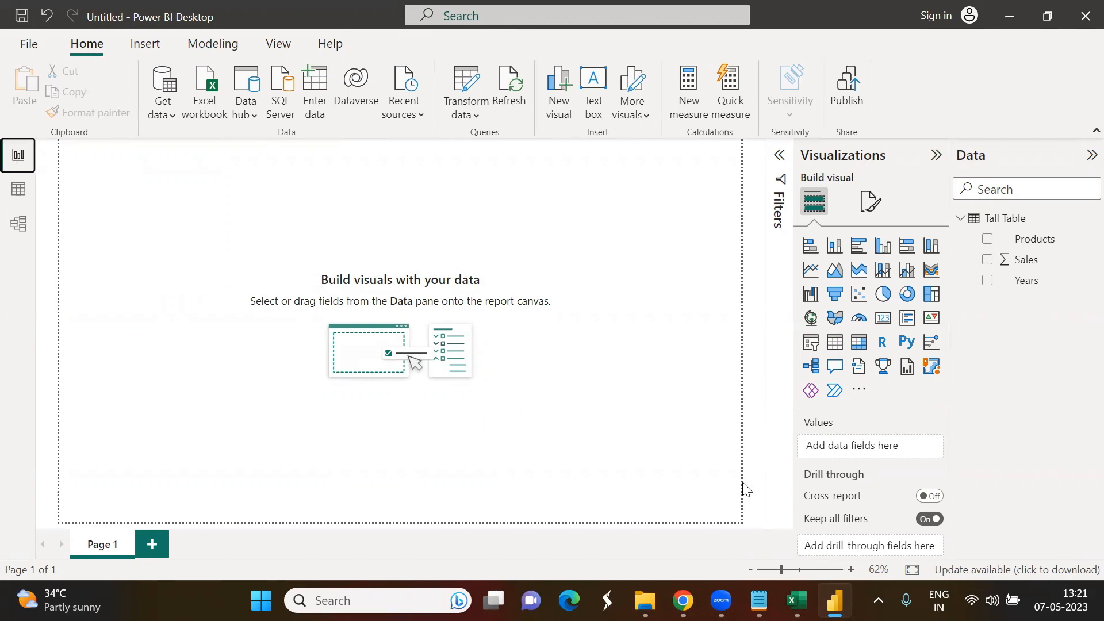
# - Switch to Notepad and add two line breaks after the Unpivot Data video title
pyautogui.click(760, 600)
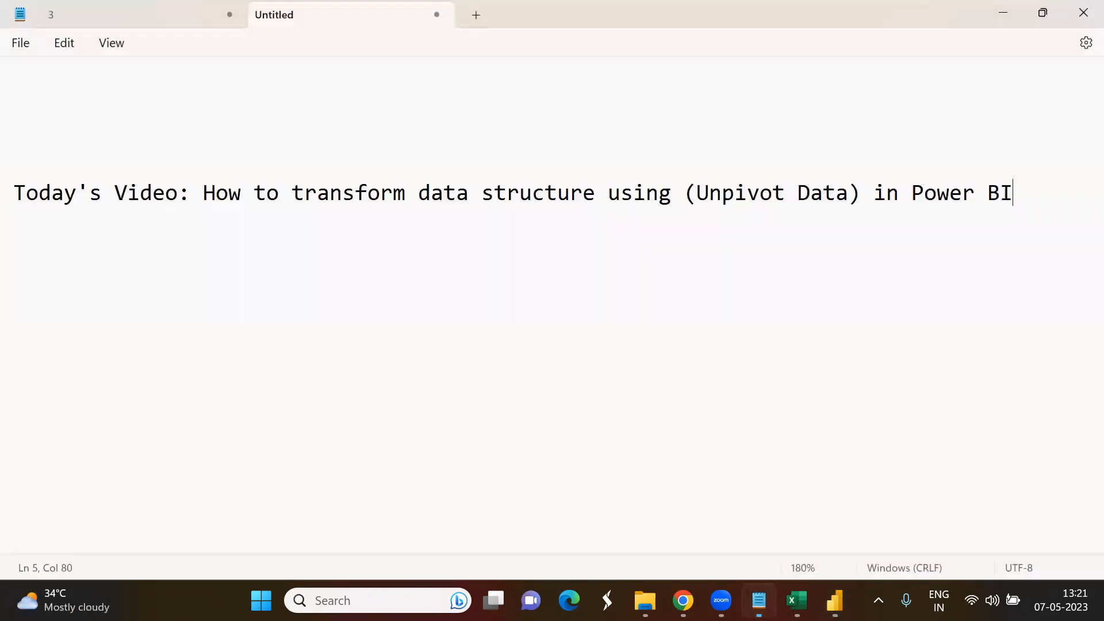
pyautogui.press('Return')
pyautogui.press('Return')
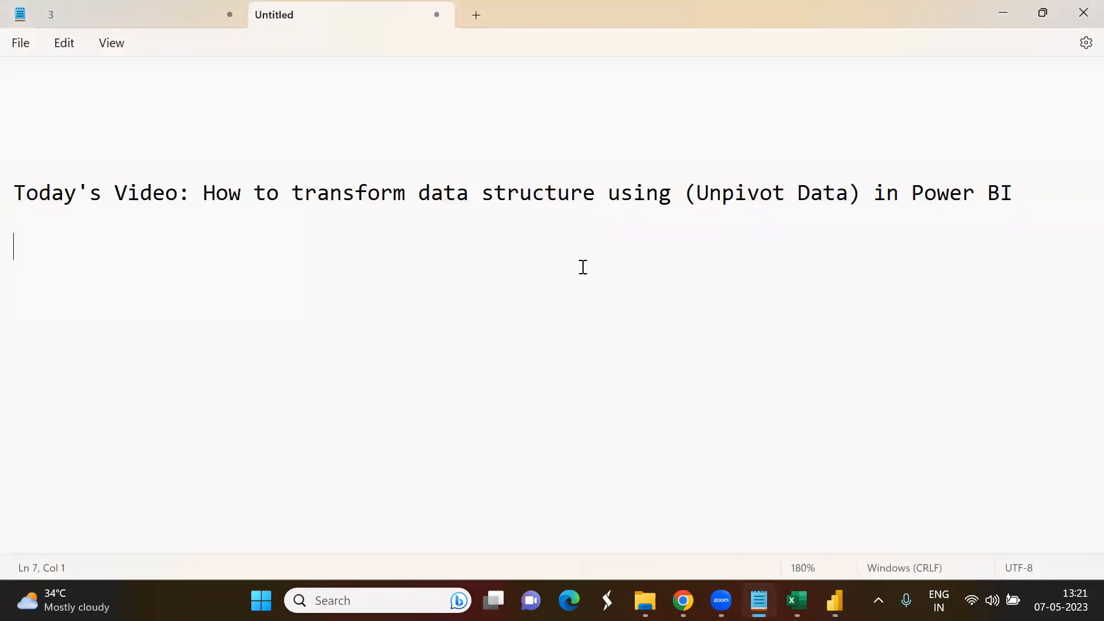